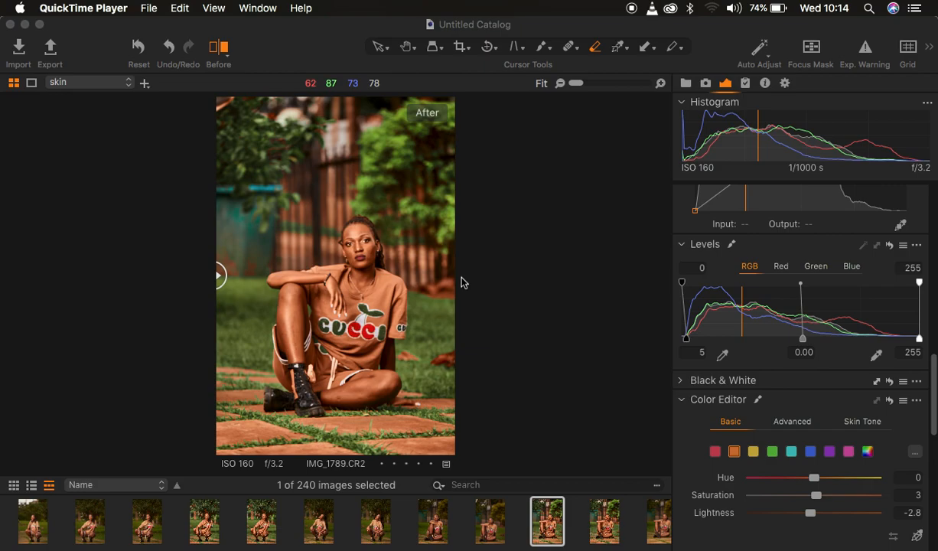
Compare the edited photo with its original using the before/after split, and close the comparison.
{"action": "left_click", "coordinate": [220, 275]}
{"action": "left_click_drag", "start_coordinate": [335, 274], "coordinate": [187, 273]}
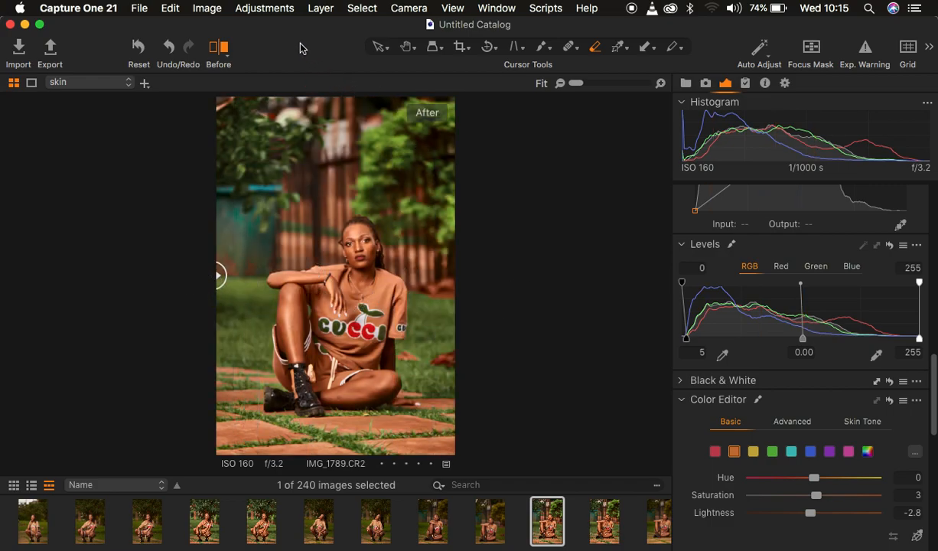
{"action": "left_click", "coordinate": [218, 47]}
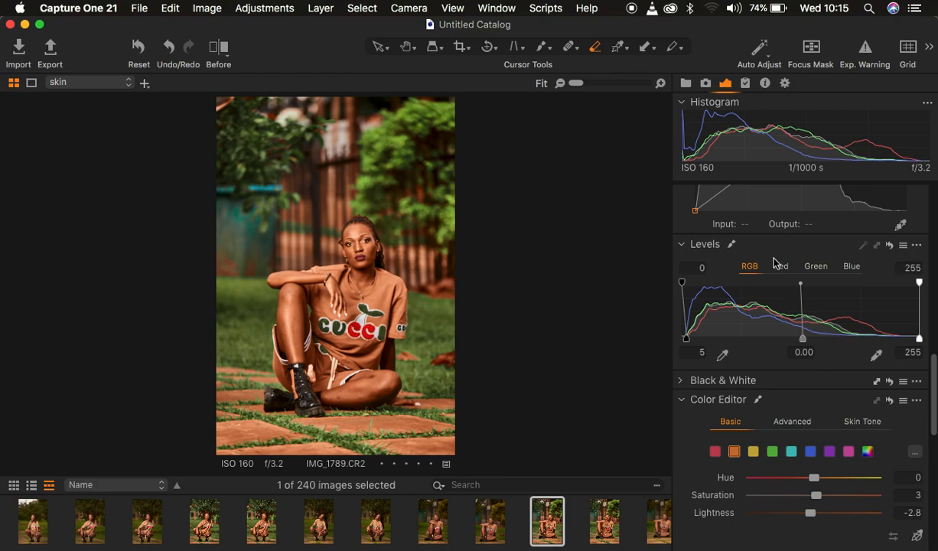
Reset all adjustments on the portrait IMG_1789.CR2.
{"action": "scroll", "coordinate": [780, 332], "scroll_direction": "up", "scroll_amount": 10}
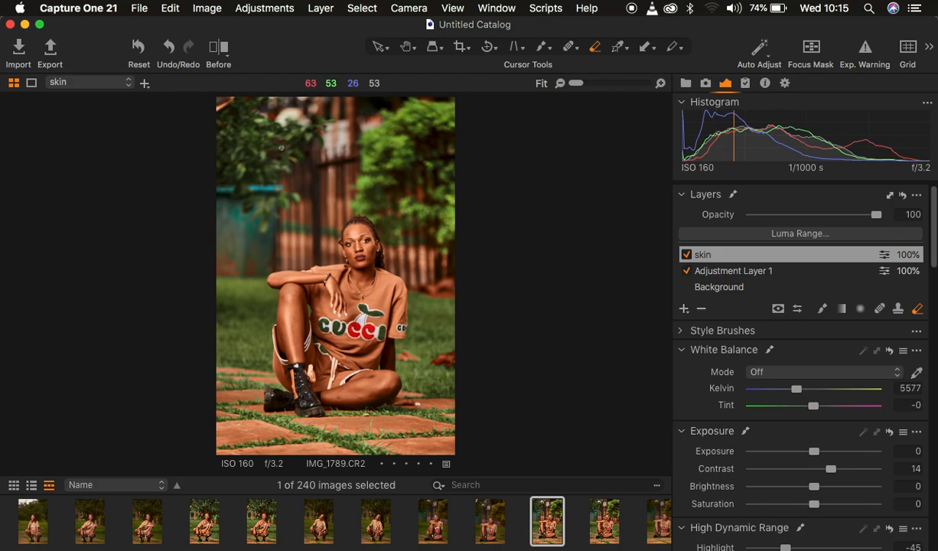
{"action": "left_click", "coordinate": [138, 50]}
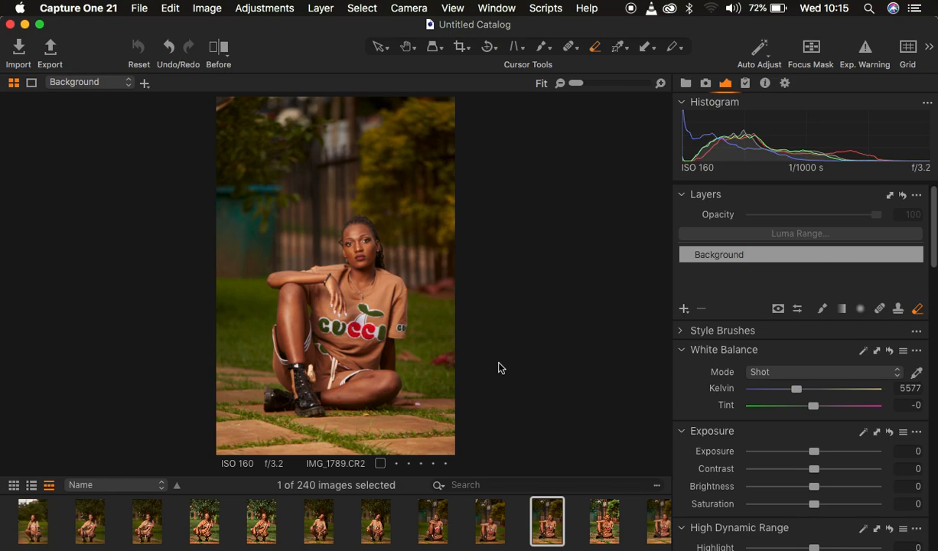
Set the High Dynamic Range Highlight to -54, White to -41 and Shadow to 18, with exposure Contrast at 5.
{"action": "scroll", "coordinate": [818, 501], "scroll_direction": "down", "scroll_amount": 3}
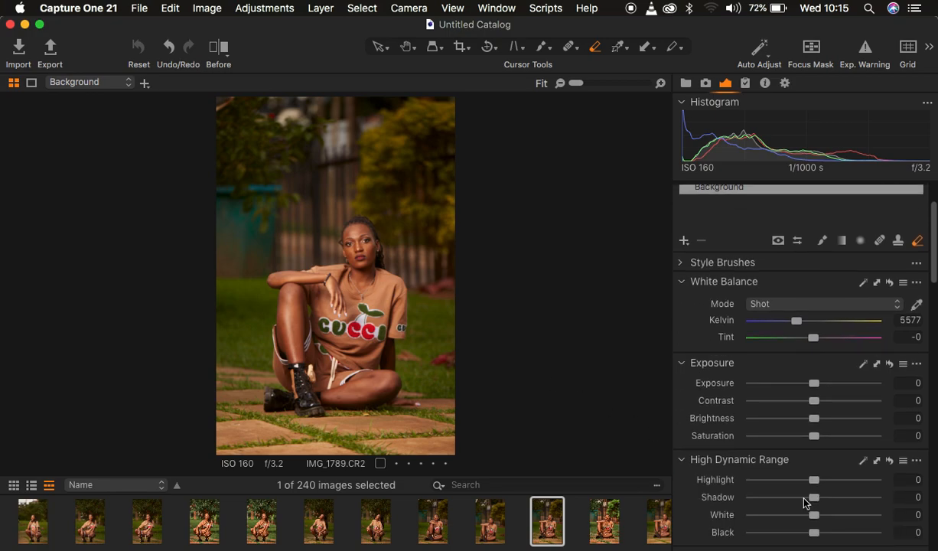
{"action": "left_click_drag", "start_coordinate": [810, 479], "coordinate": [777, 480]}
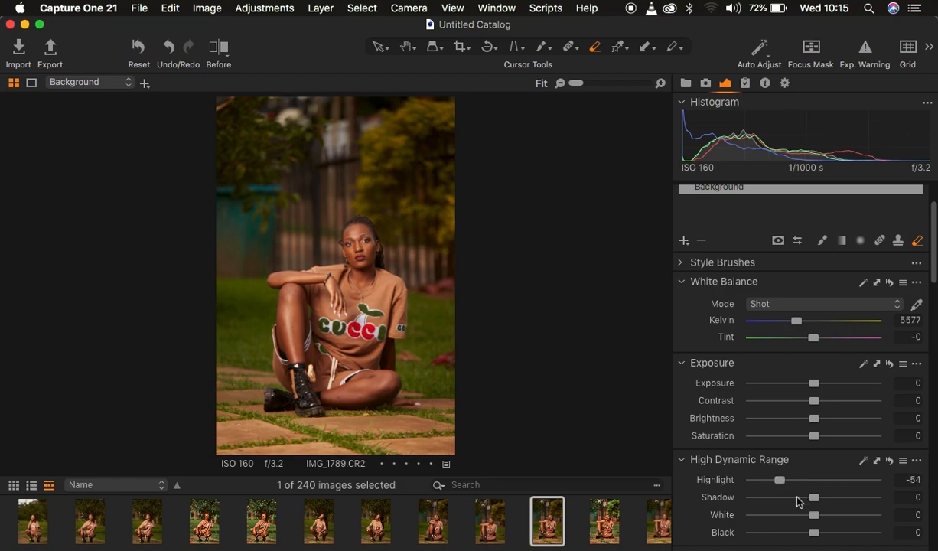
{"action": "left_click_drag", "start_coordinate": [816, 517], "coordinate": [790, 521]}
{"action": "left_click_drag", "start_coordinate": [820, 405], "coordinate": [824, 406]}
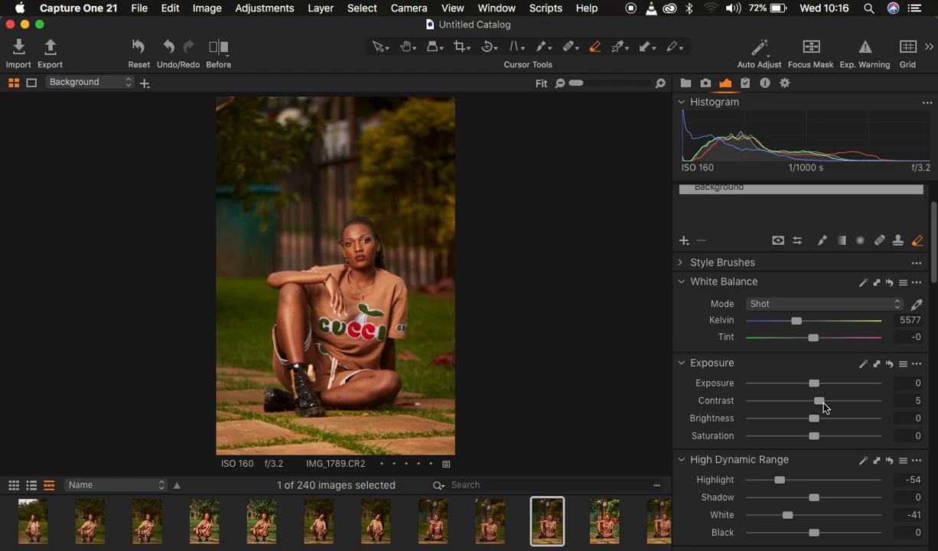
{"action": "scroll", "coordinate": [824, 406], "scroll_direction": "down", "scroll_amount": 5}
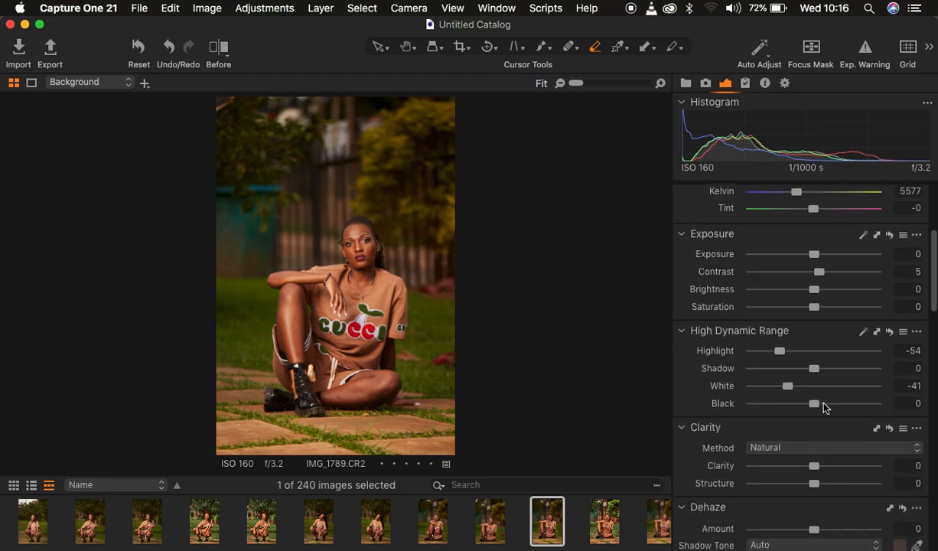
{"action": "left_click_drag", "start_coordinate": [824, 370], "coordinate": [824, 372]}
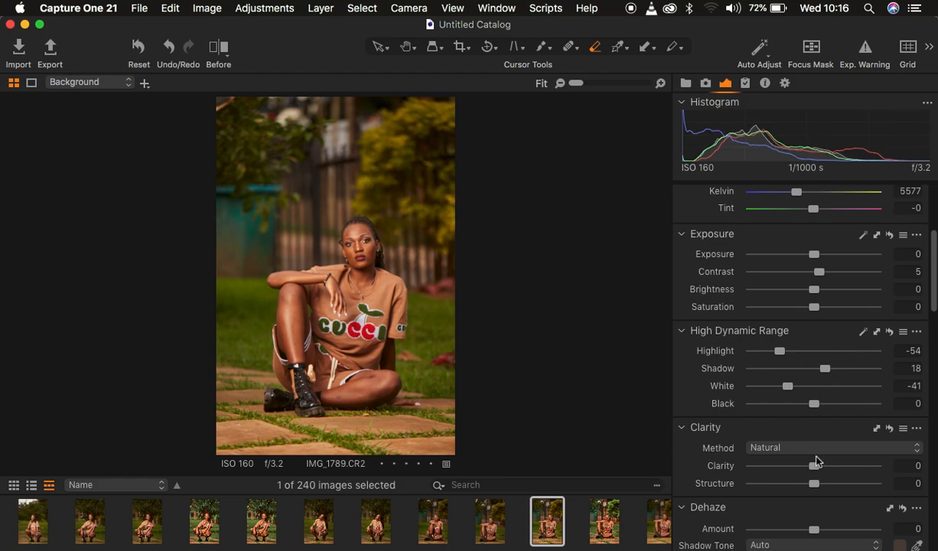
Raise the RGB Levels input black point to 6.
{"action": "scroll", "coordinate": [816, 460], "scroll_direction": "down", "scroll_amount": 10}
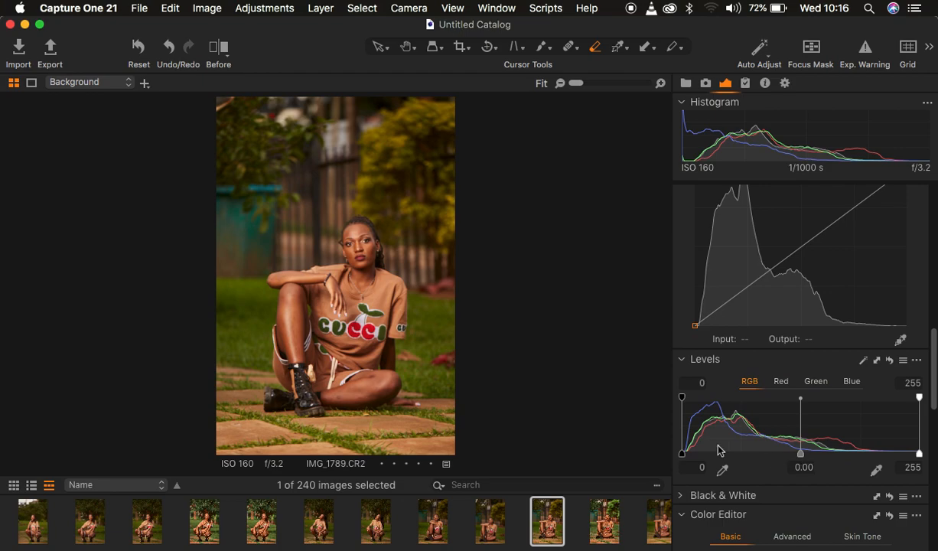
{"action": "left_click_drag", "start_coordinate": [681, 452], "coordinate": [687, 455]}
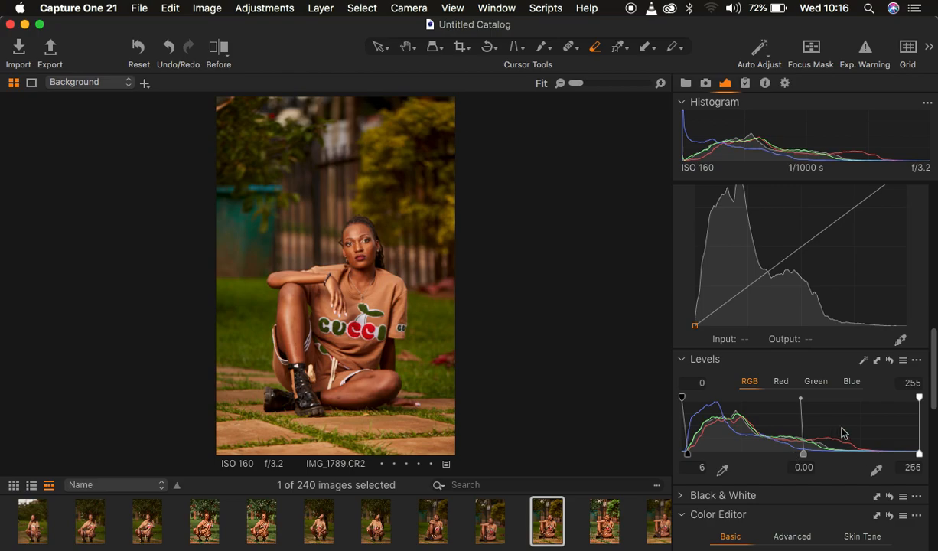
Check the tonal adjustments against the original with the before/after split, and close the comparison.
{"action": "scroll", "coordinate": [839, 398], "scroll_direction": "up", "scroll_amount": 3}
{"action": "scroll", "coordinate": [839, 397], "scroll_direction": "up", "scroll_amount": 10}
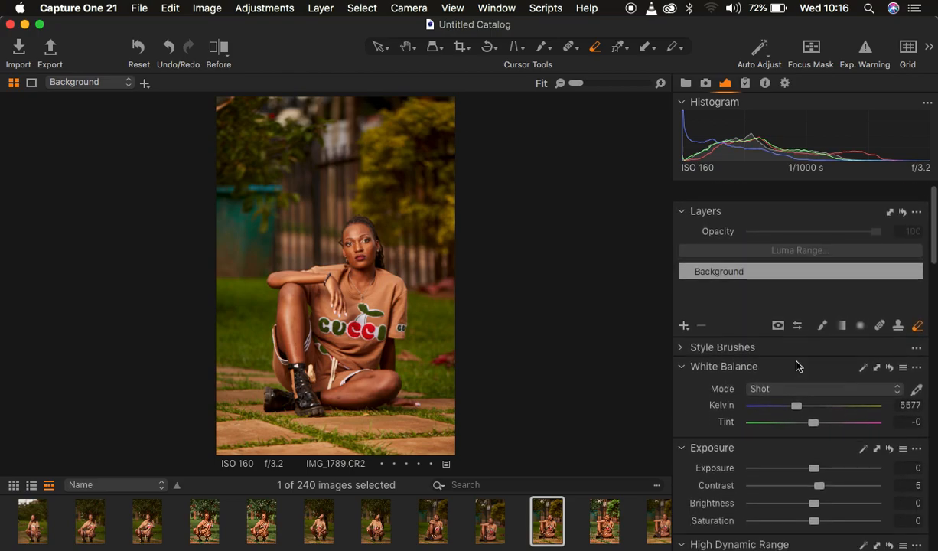
{"action": "left_click", "coordinate": [214, 49]}
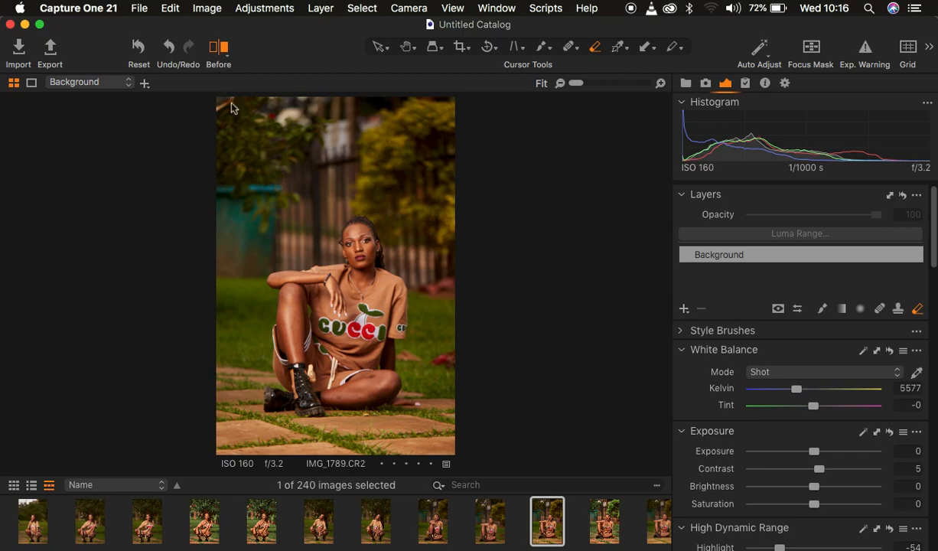
{"action": "left_click_drag", "start_coordinate": [339, 283], "coordinate": [171, 289]}
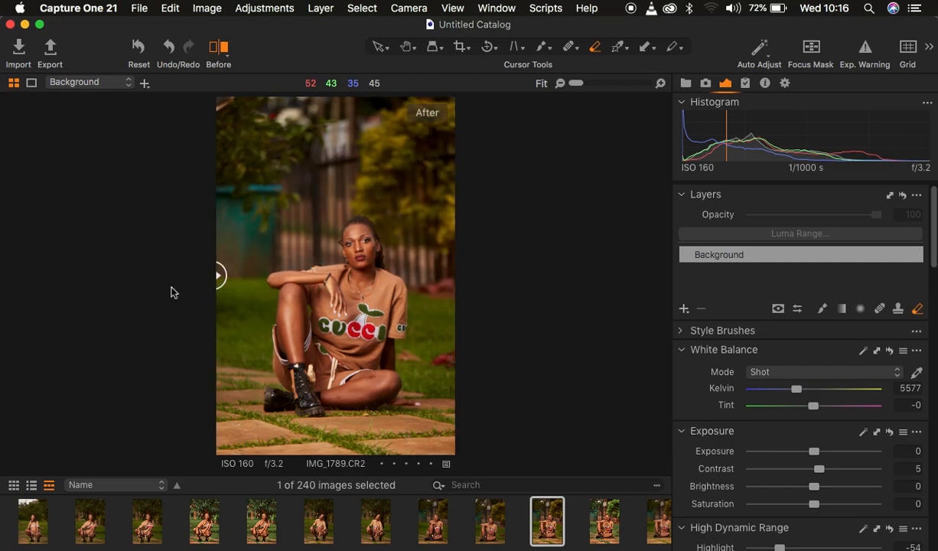
{"action": "left_click", "coordinate": [219, 49]}
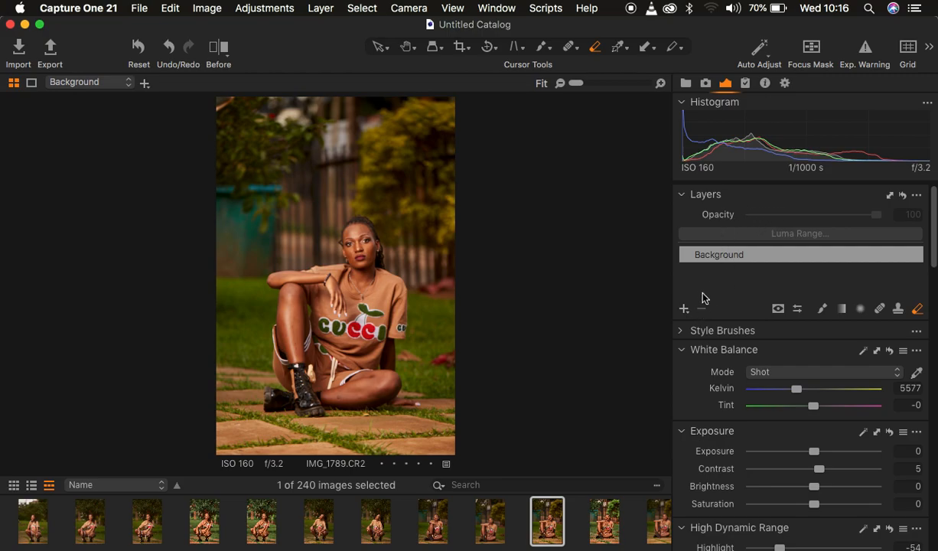
Look through the exposure tools, the list of tools that can be added, and the available workspaces.
{"action": "scroll", "coordinate": [723, 383], "scroll_direction": "down", "scroll_amount": 10}
{"action": "scroll", "coordinate": [725, 383], "scroll_direction": "down", "scroll_amount": 5}
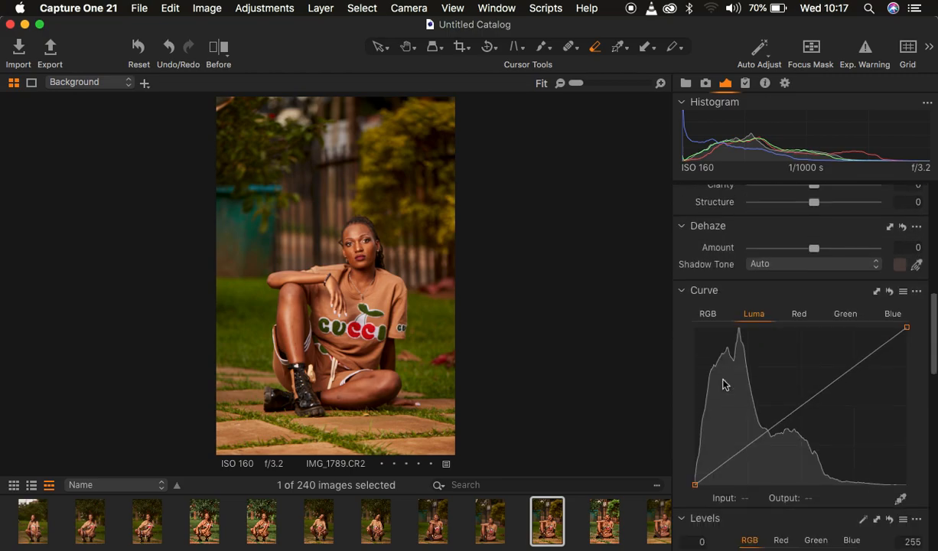
{"action": "scroll", "coordinate": [724, 383], "scroll_direction": "up", "scroll_amount": 8}
{"action": "scroll", "coordinate": [724, 384], "scroll_direction": "down", "scroll_amount": 6}
{"action": "scroll", "coordinate": [724, 382], "scroll_direction": "up", "scroll_amount": 4}
{"action": "scroll", "coordinate": [724, 383], "scroll_direction": "down", "scroll_amount": 5}
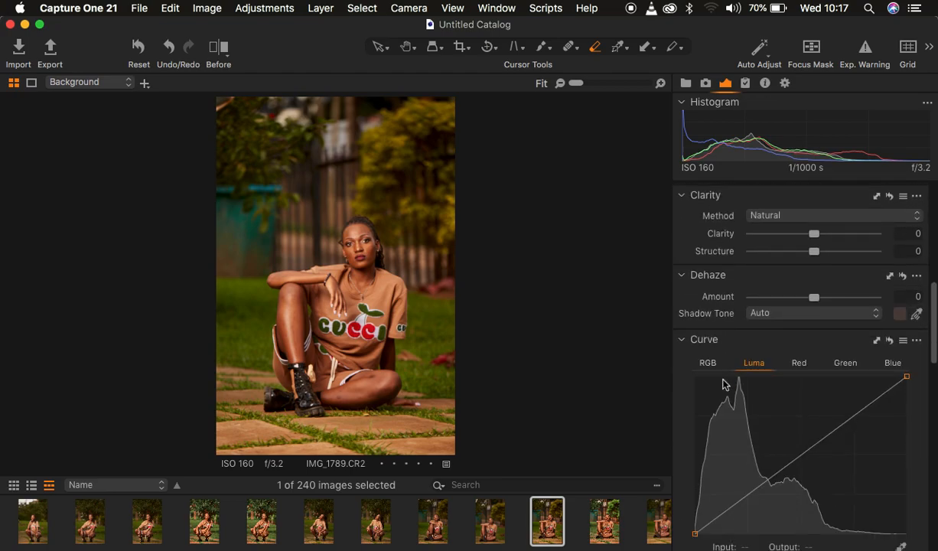
{"action": "scroll", "coordinate": [727, 381], "scroll_direction": "up", "scroll_amount": 4}
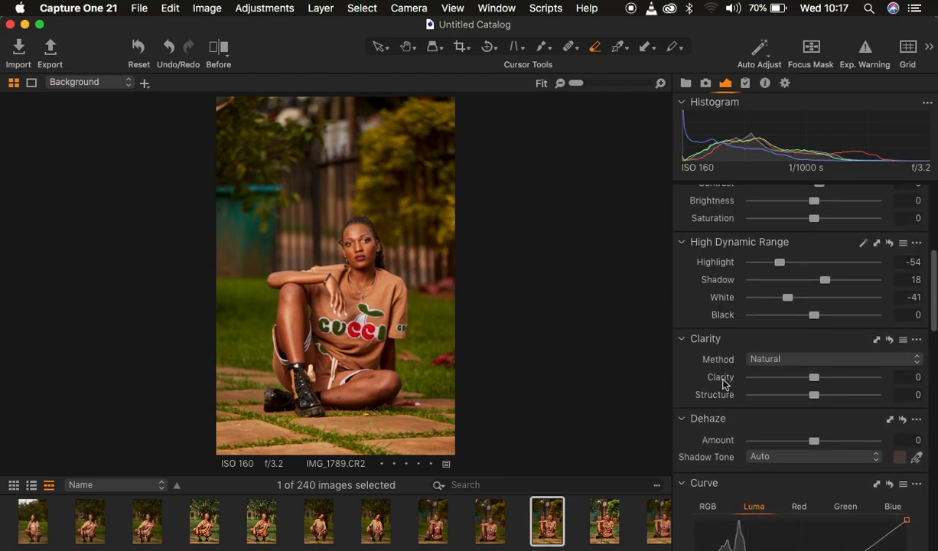
{"action": "right_click", "coordinate": [689, 290]}
{"action": "mouse_move", "coordinate": [696, 292]}
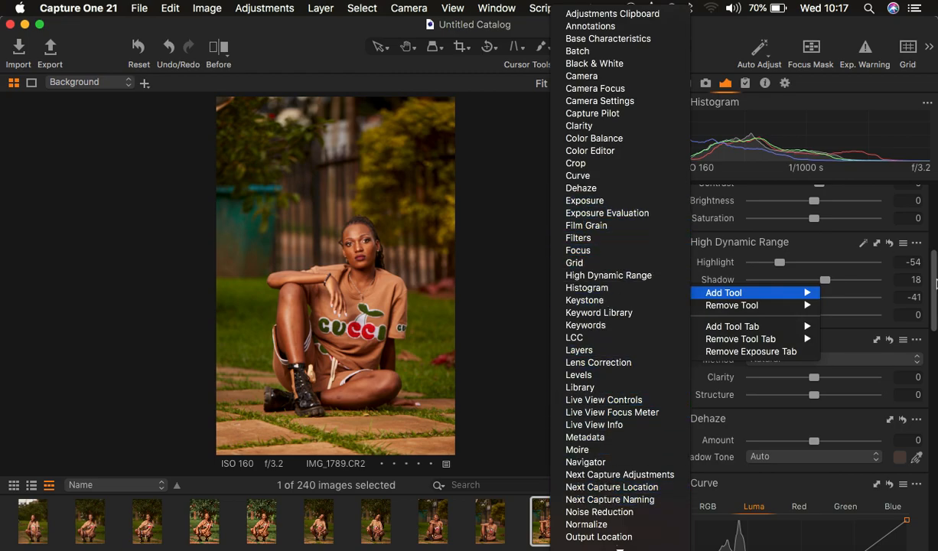
{"action": "key", "text": "Escape"}
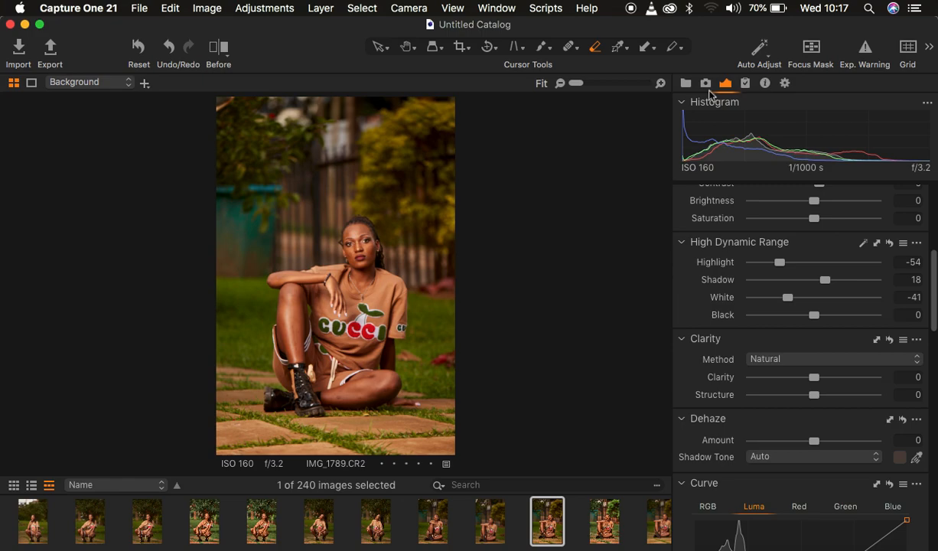
{"action": "left_click", "coordinate": [482, 7]}
{"action": "mouse_move", "coordinate": [512, 26]}
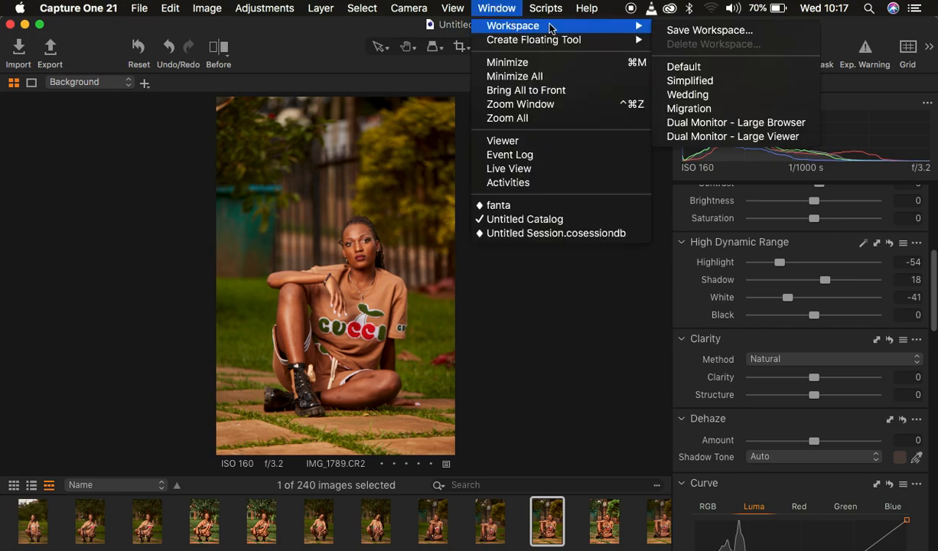
{"action": "left_click", "coordinate": [679, 297]}
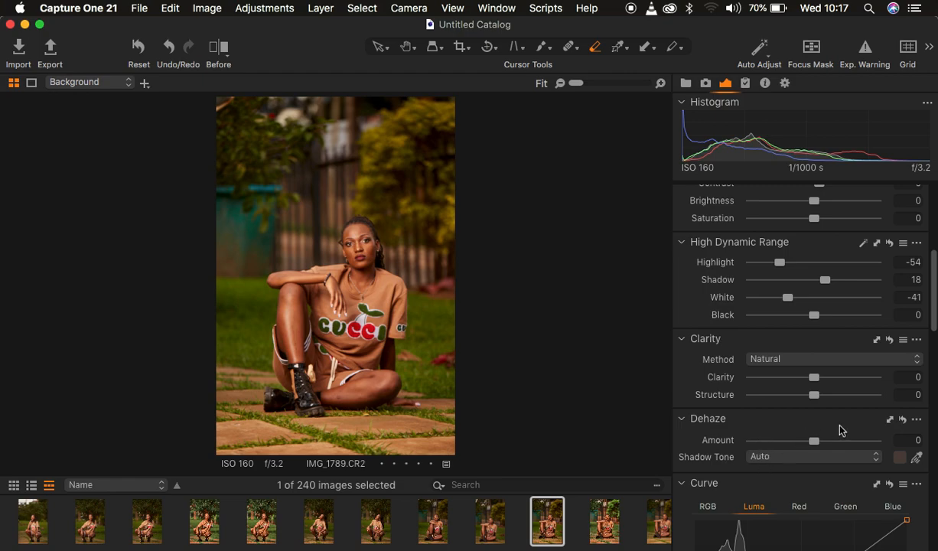
Add a new filled adjustment layer above the background and name it SKIN.
{"action": "scroll", "coordinate": [809, 395], "scroll_direction": "up", "scroll_amount": 10}
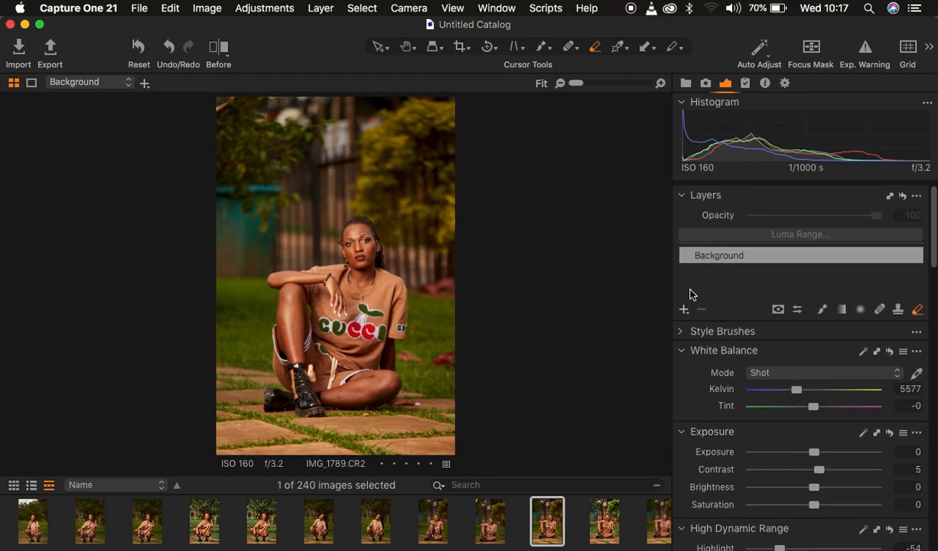
{"action": "left_click", "coordinate": [684, 310]}
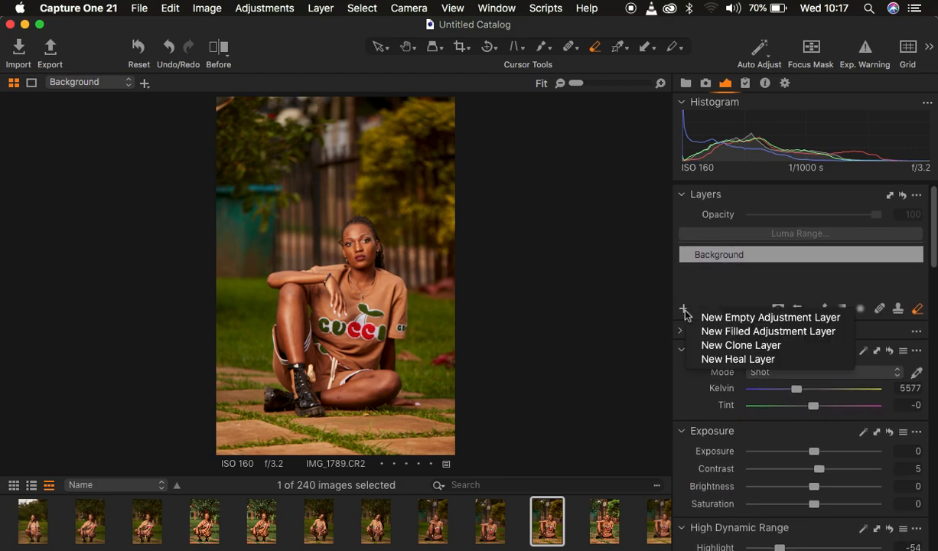
{"action": "left_click", "coordinate": [726, 331]}
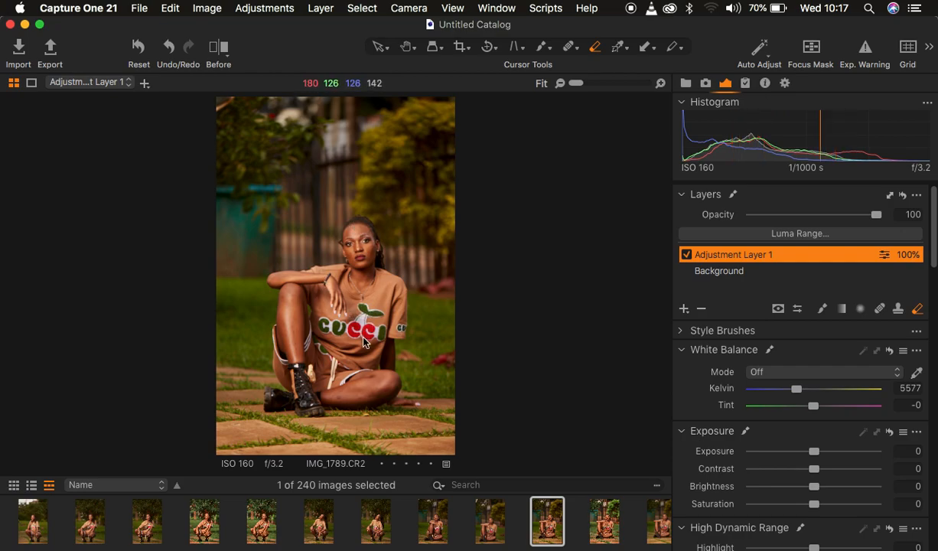
{"action": "left_click", "coordinate": [342, 318]}
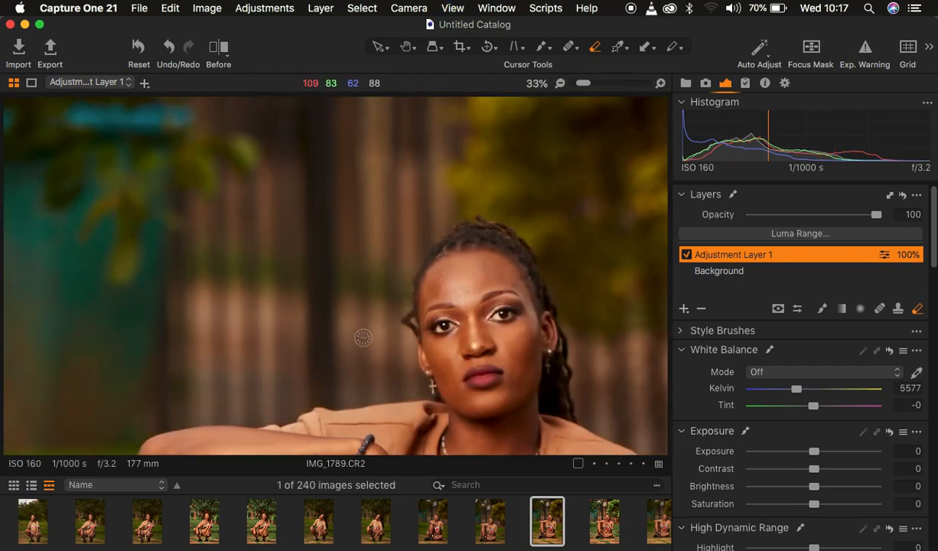
{"action": "left_click_drag", "start_coordinate": [515, 351], "coordinate": [440, 216]}
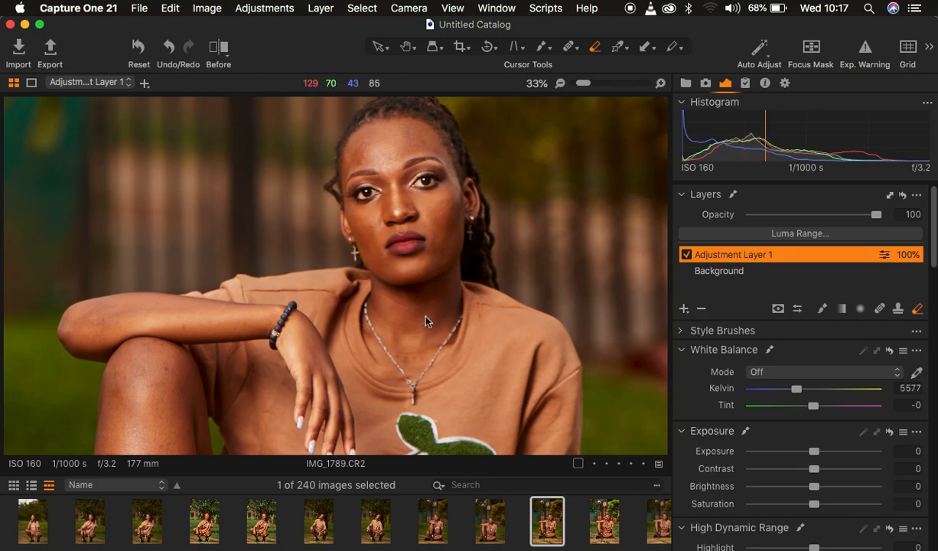
{"action": "double_click", "coordinate": [728, 257]}
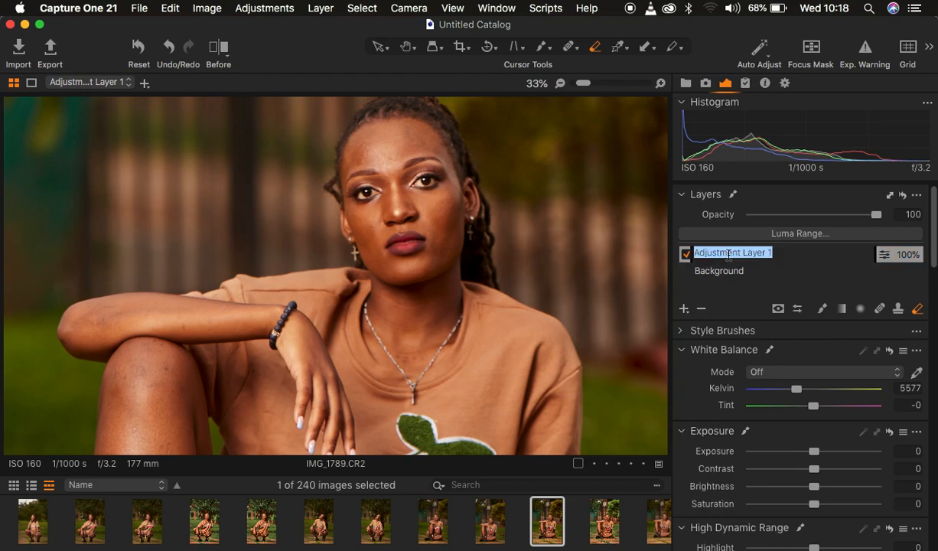
{"action": "type", "text": "SKIN"}
{"action": "key", "text": "Return"}
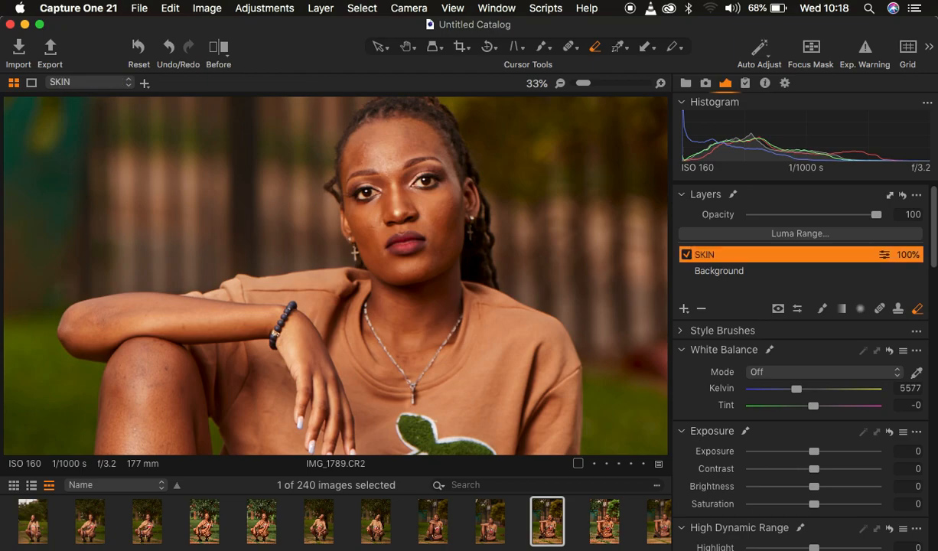
Sample the skin colour from the woman's cheek with the Color Editor's Skin Tone picker on the SKIN layer.
{"action": "scroll", "coordinate": [780, 365], "scroll_direction": "down", "scroll_amount": 4}
{"action": "scroll", "coordinate": [779, 362], "scroll_direction": "down", "scroll_amount": 10}
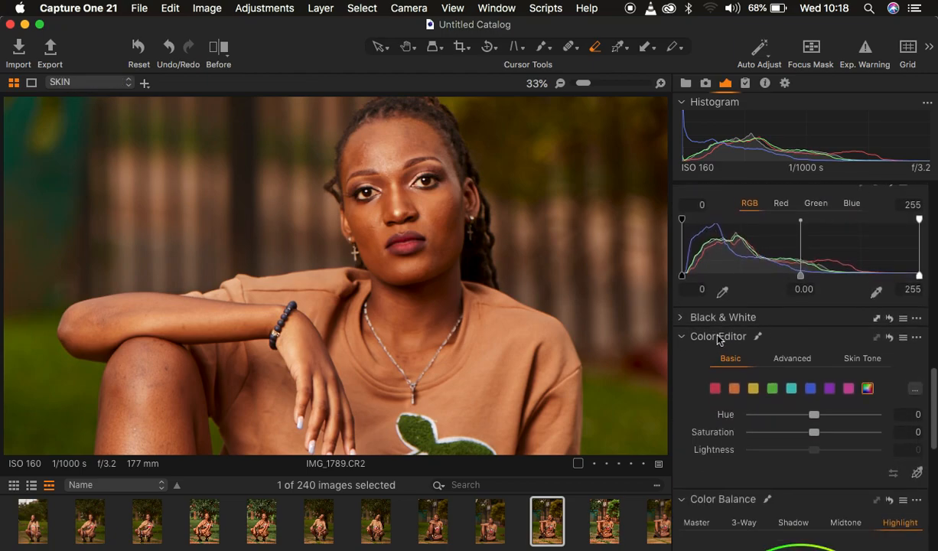
{"action": "left_click", "coordinate": [862, 357]}
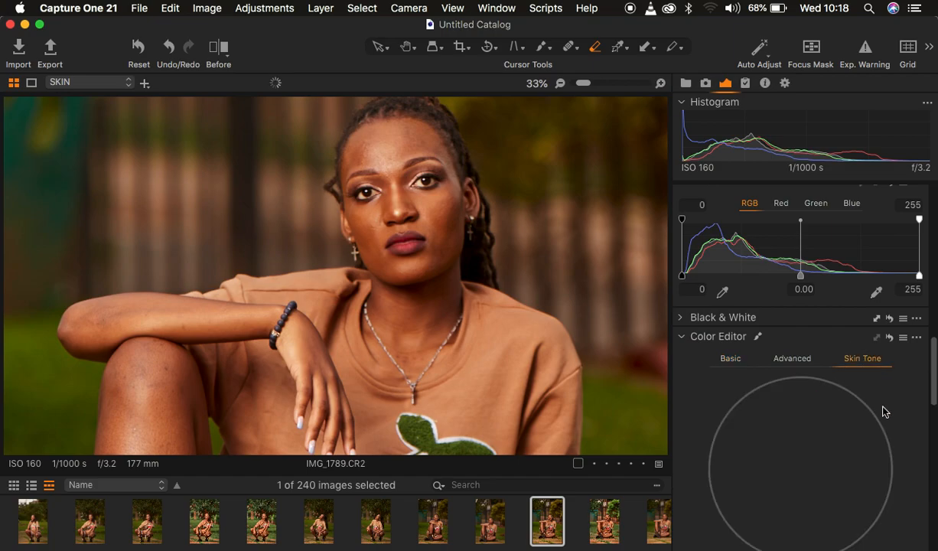
{"action": "scroll", "coordinate": [881, 410], "scroll_direction": "down", "scroll_amount": 3}
{"action": "scroll", "coordinate": [885, 411], "scroll_direction": "down", "scroll_amount": 1}
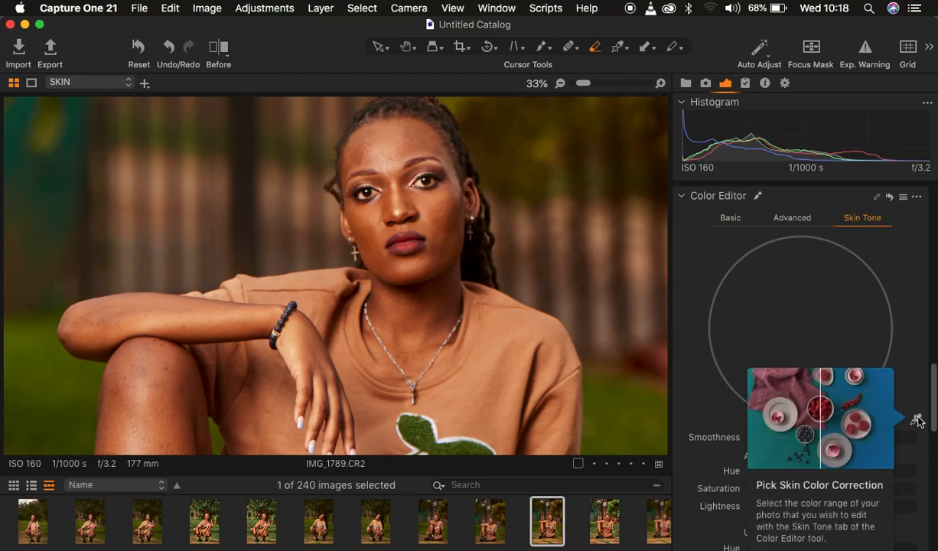
{"action": "left_click", "coordinate": [915, 419]}
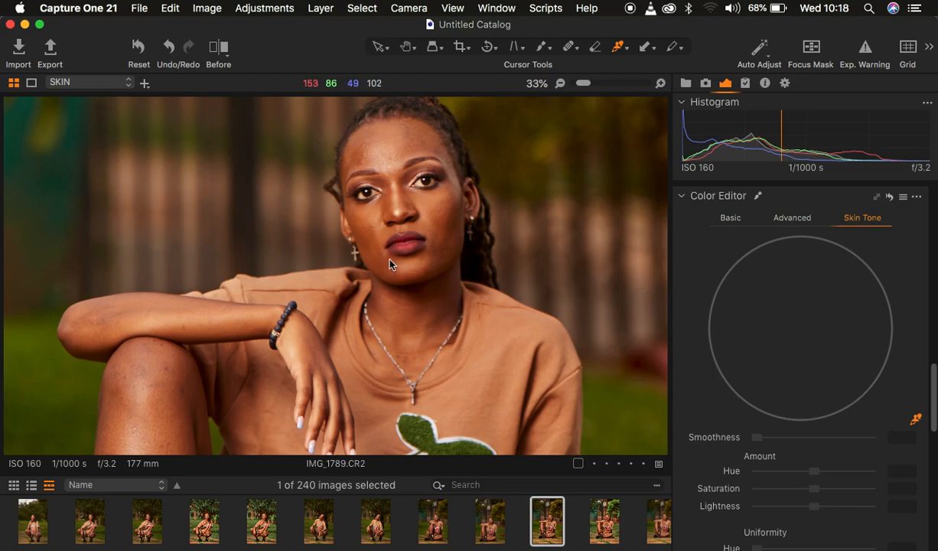
{"action": "key", "text": "super+plus"}
{"action": "key", "text": "super+plus"}
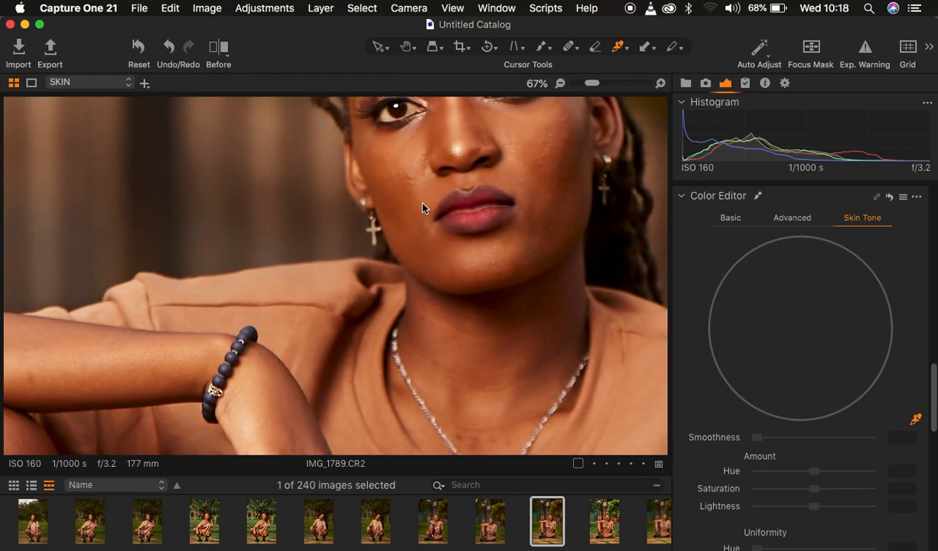
{"action": "left_click", "coordinate": [437, 163]}
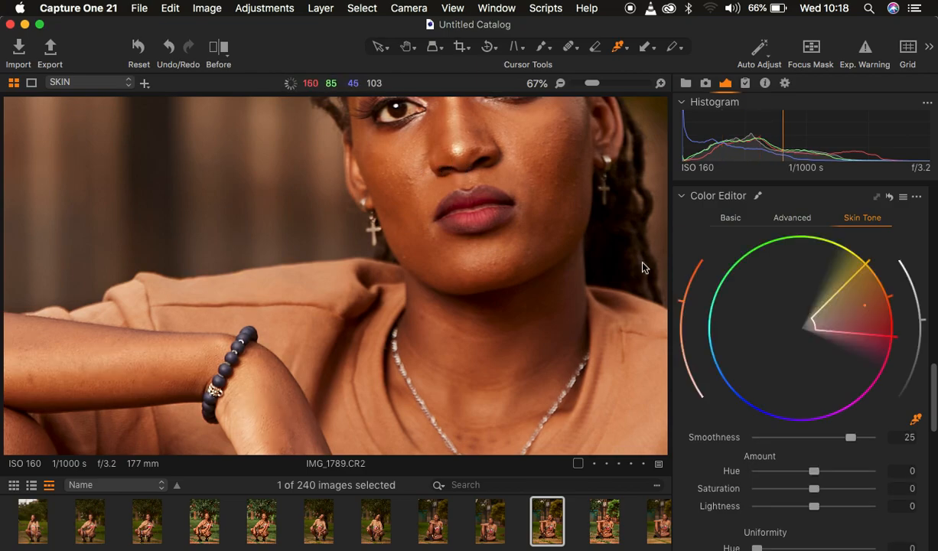
Check which parts of the photo fall in the sampled skin range using View selected color range, and turn that view off.
{"action": "key", "text": "super+minus"}
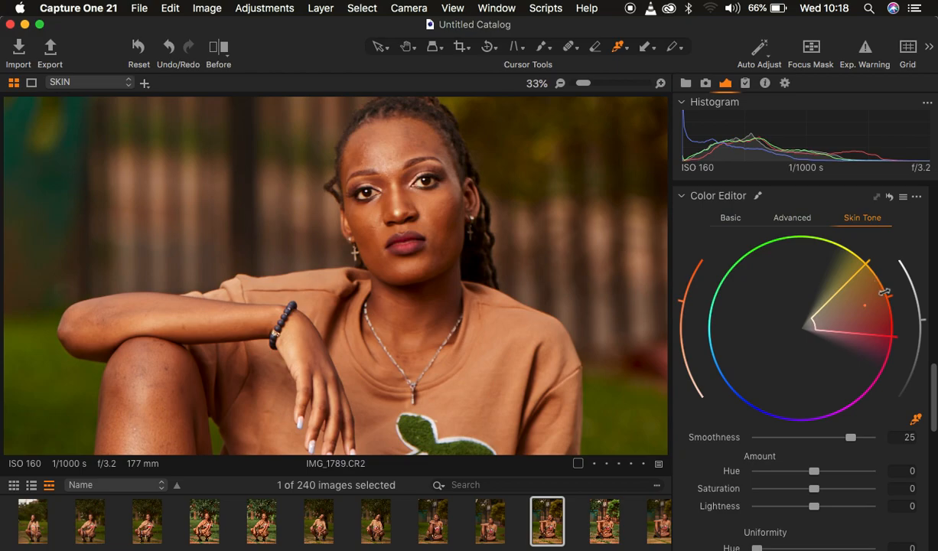
{"action": "scroll", "coordinate": [894, 407], "scroll_direction": "down", "scroll_amount": 5}
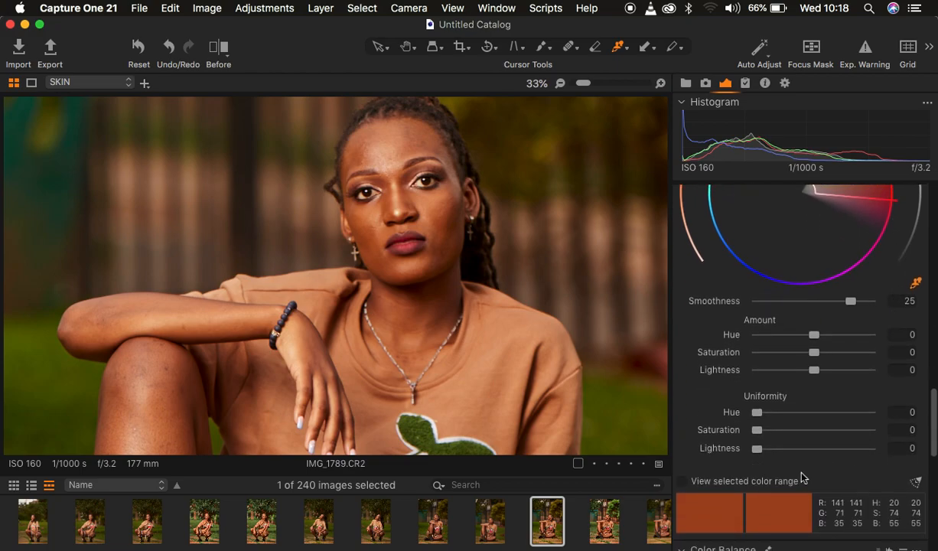
{"action": "left_click", "coordinate": [682, 480]}
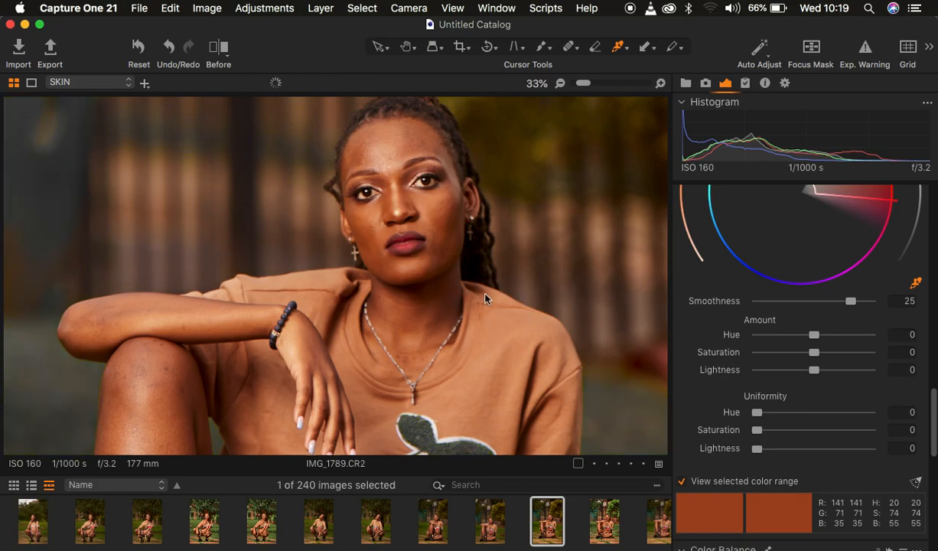
{"action": "scroll", "coordinate": [463, 280], "scroll_direction": "down", "scroll_amount": 5}
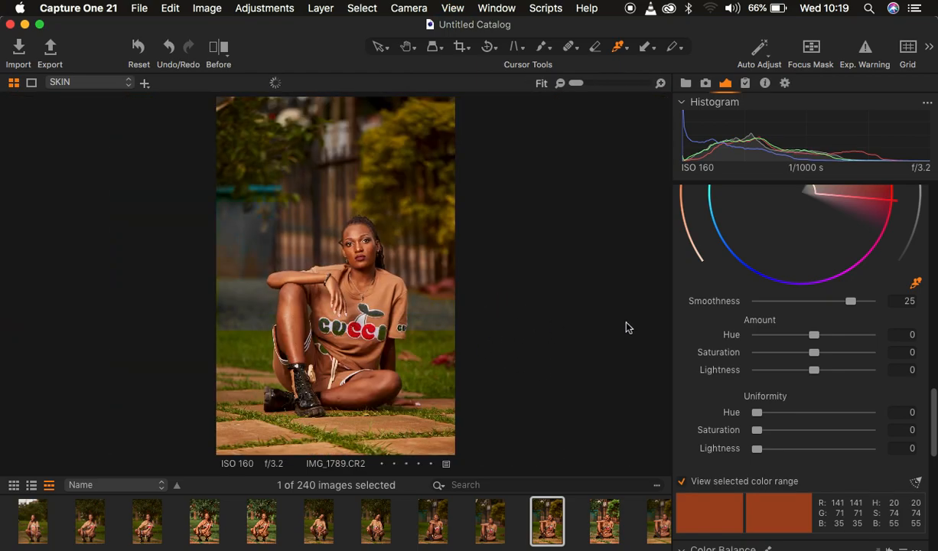
{"action": "scroll", "coordinate": [837, 370], "scroll_direction": "up", "scroll_amount": 1}
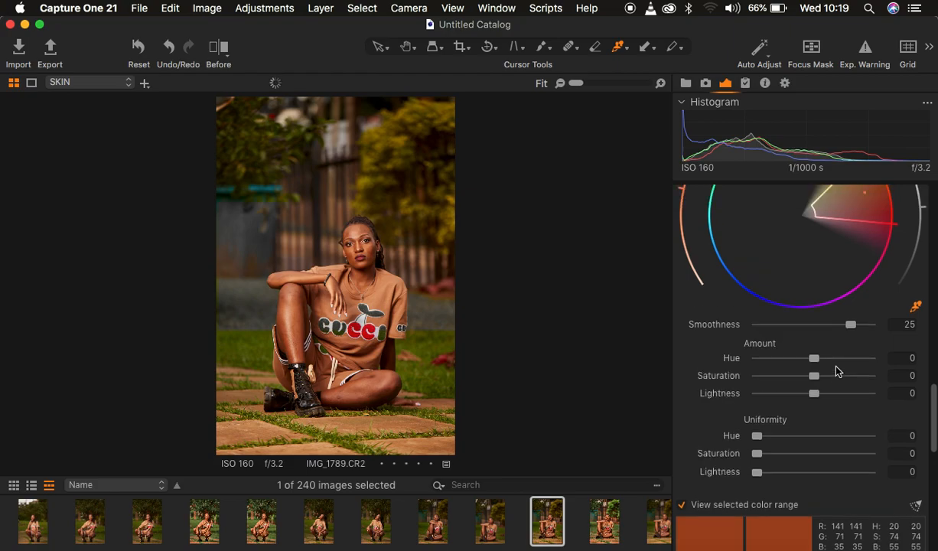
{"action": "scroll", "coordinate": [801, 324], "scroll_direction": "up", "scroll_amount": 3}
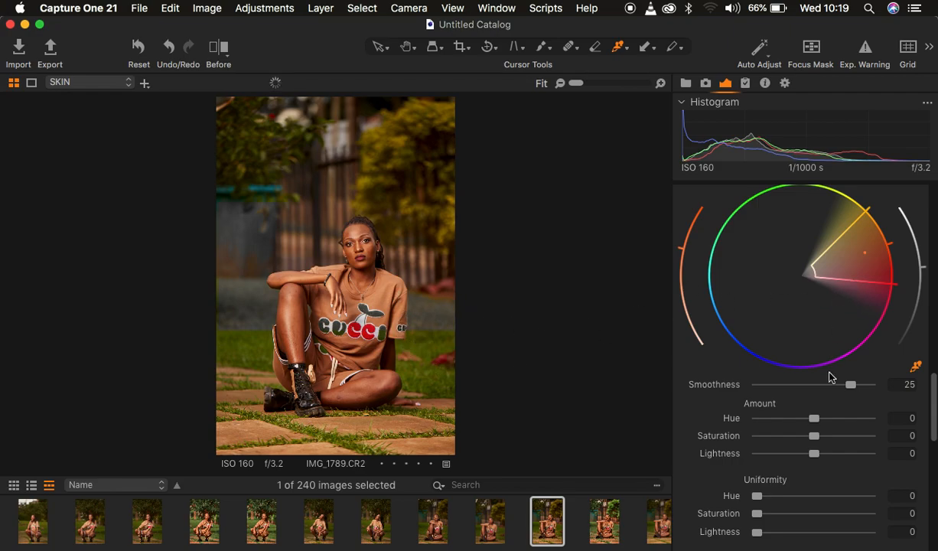
{"action": "scroll", "coordinate": [828, 467], "scroll_direction": "down", "scroll_amount": 6}
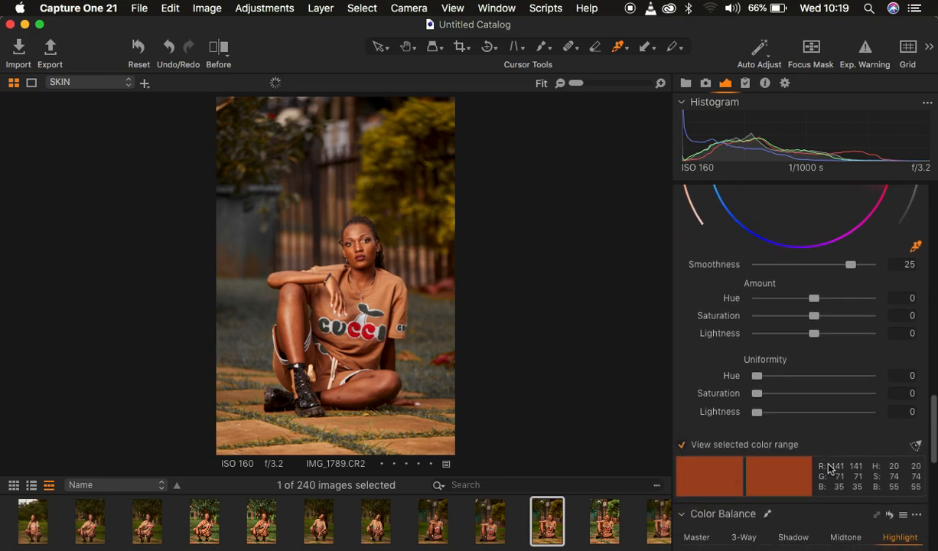
{"action": "left_click", "coordinate": [684, 450]}
Raise the Skin Tone Uniformity Hue on the SKIN layer to 56.1.
{"action": "scroll", "coordinate": [868, 344], "scroll_direction": "up", "scroll_amount": 5}
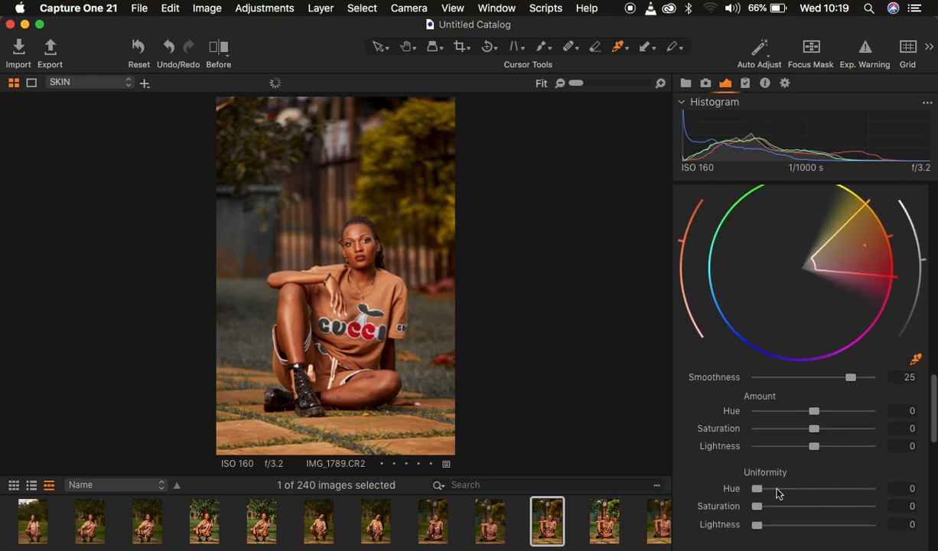
{"action": "key", "text": "super+equal"}
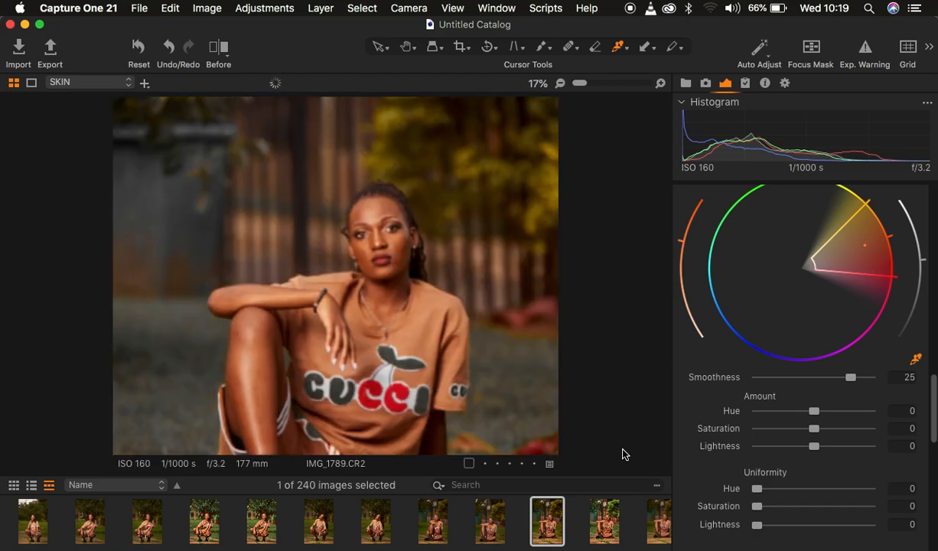
{"action": "left_click_drag", "start_coordinate": [443, 345], "coordinate": [461, 268]}
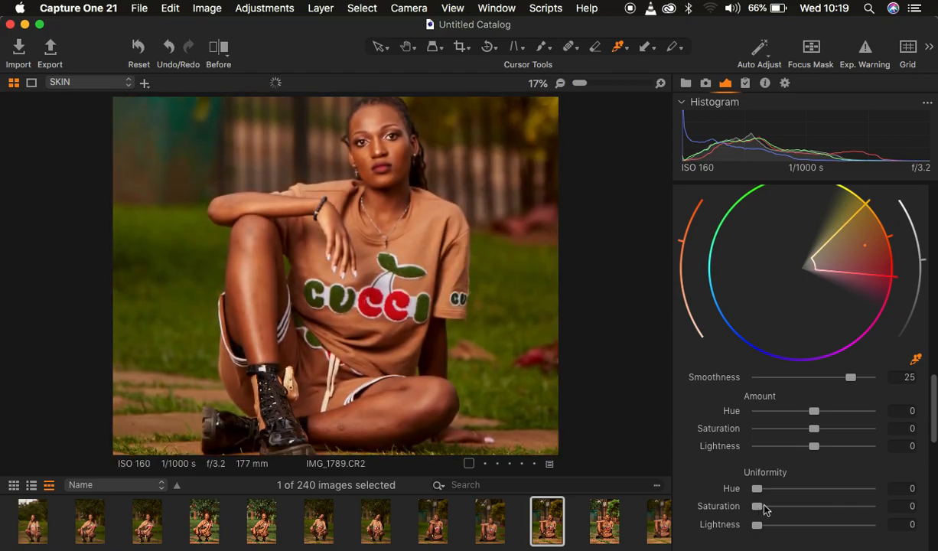
{"action": "left_click_drag", "start_coordinate": [763, 493], "coordinate": [815, 493]}
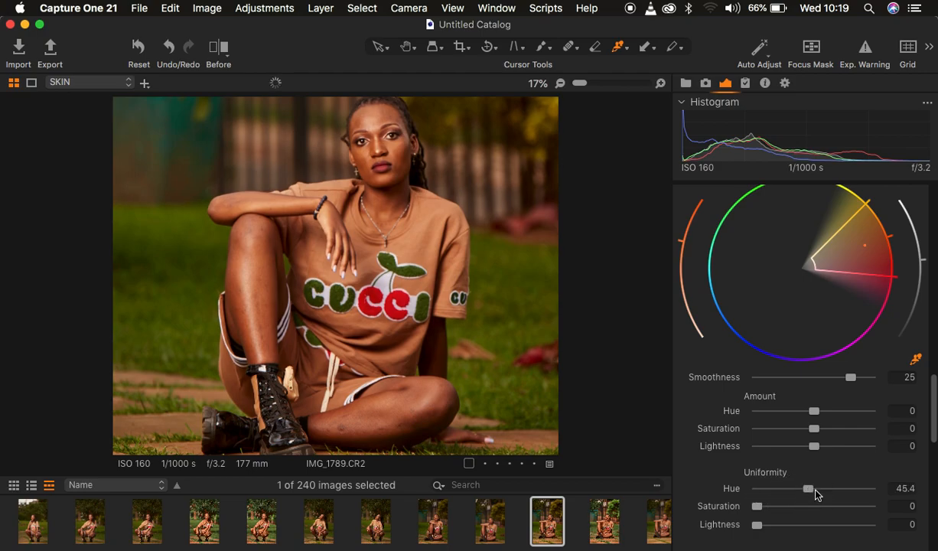
{"action": "left_click_drag", "start_coordinate": [815, 494], "coordinate": [825, 494]}
Raise the Skin Tone Uniformity Saturation to 46.5, judging the effect on the woman's skin.
{"action": "key", "text": "super+plus"}
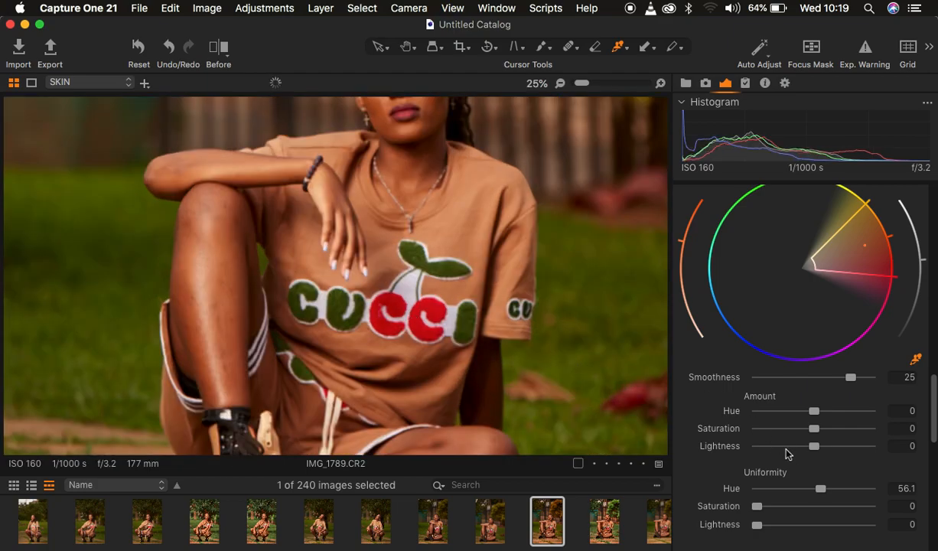
{"action": "left_click_drag", "start_coordinate": [765, 507], "coordinate": [804, 506]}
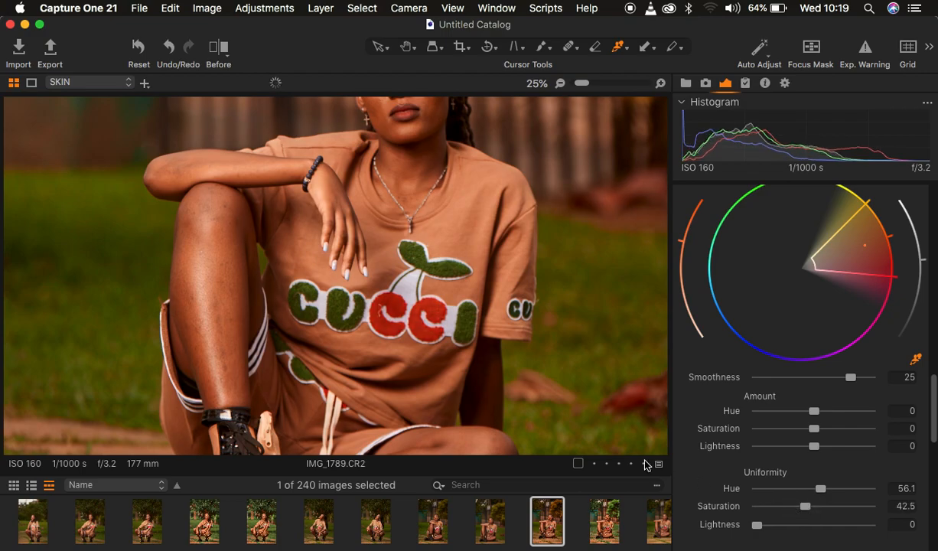
{"action": "key", "text": "super+minus"}
{"action": "key", "text": "super+minus"}
{"action": "key", "text": "super+equal"}
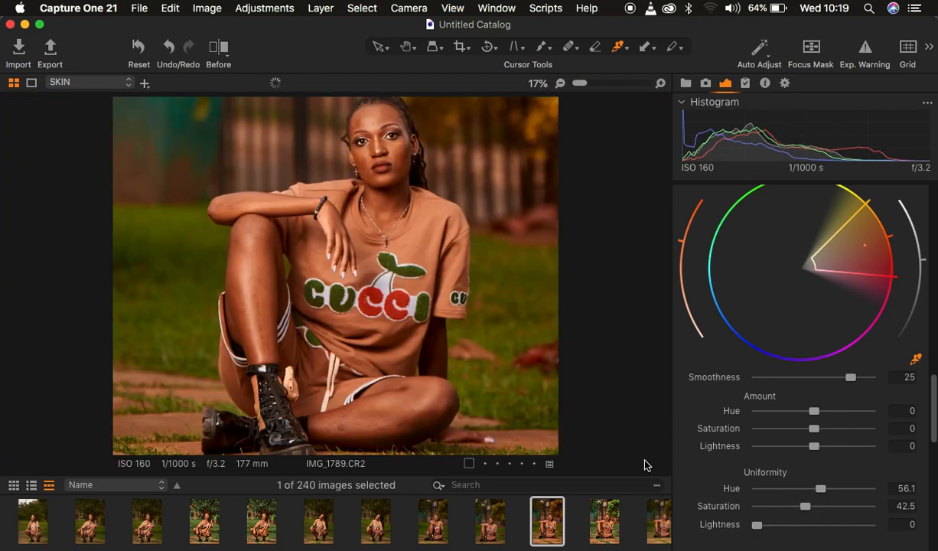
{"action": "left_click", "coordinate": [805, 507]}
{"action": "left_click_drag", "start_coordinate": [806, 509], "coordinate": [811, 511]}
Compare the skin with the original in the before/after split, and fine-tune Uniformity to Hue 59.8 and Saturation 51.1.
{"action": "left_click", "coordinate": [211, 49]}
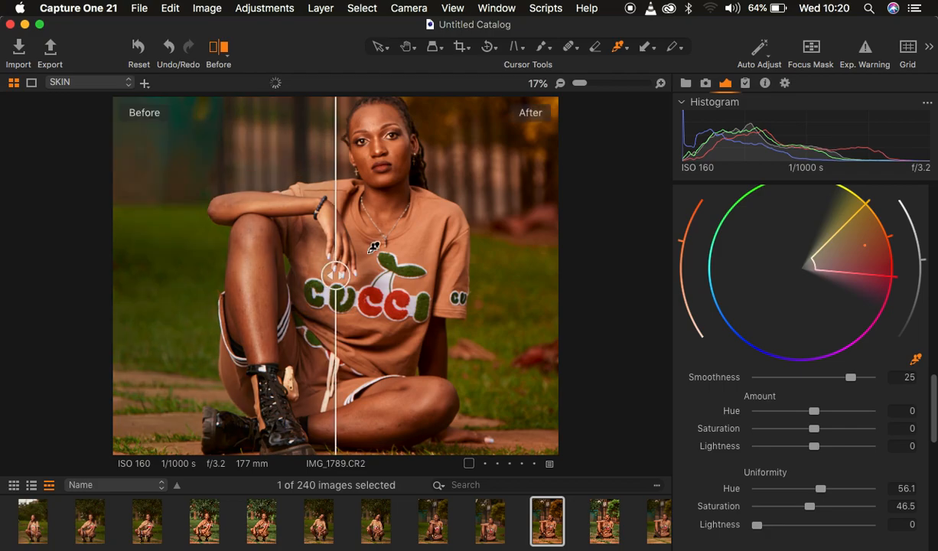
{"action": "left_click_drag", "start_coordinate": [519, 283], "coordinate": [90, 306]}
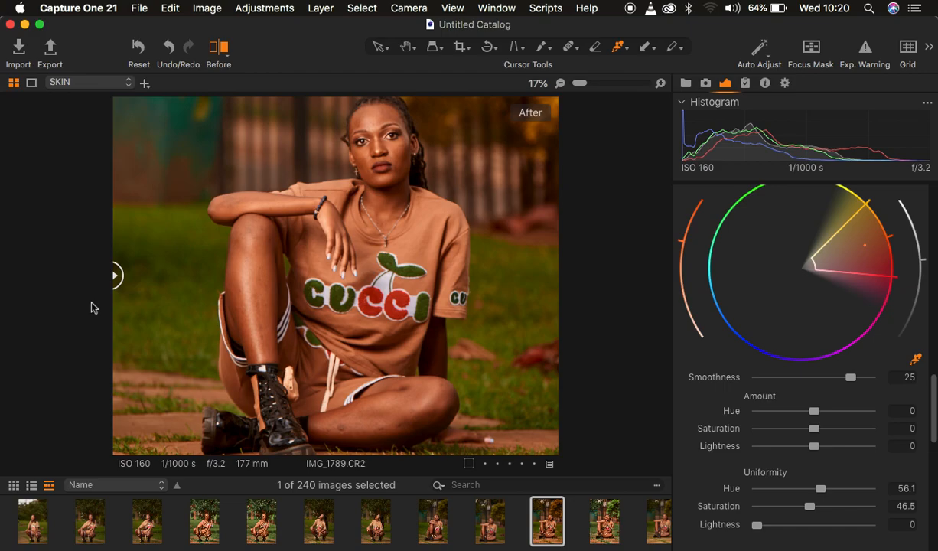
{"action": "left_click", "coordinate": [217, 51]}
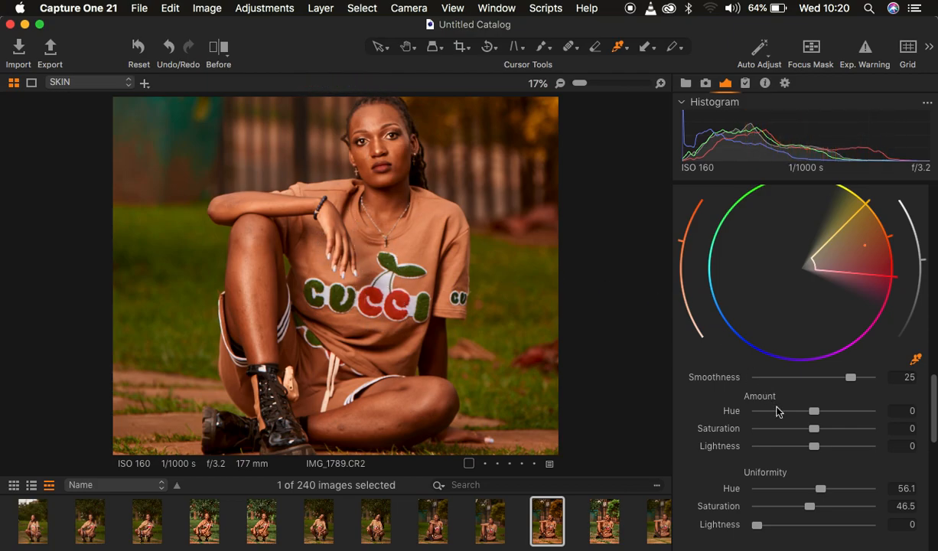
{"action": "left_click_drag", "start_coordinate": [812, 509], "coordinate": [832, 490]}
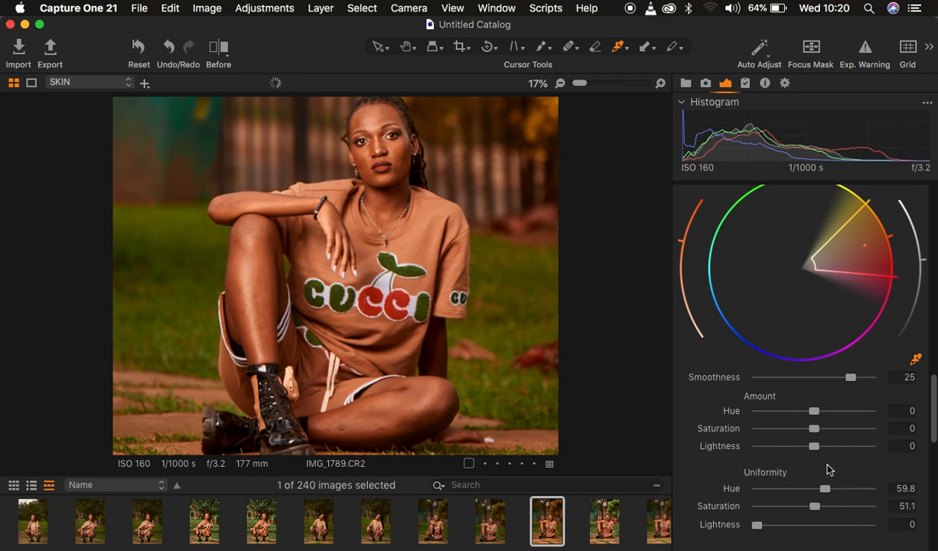
Shift the SKIN layer's Color Balance shadows slightly toward cyan and its highlights slightly toward green.
{"action": "scroll", "coordinate": [827, 468], "scroll_direction": "down", "scroll_amount": 10}
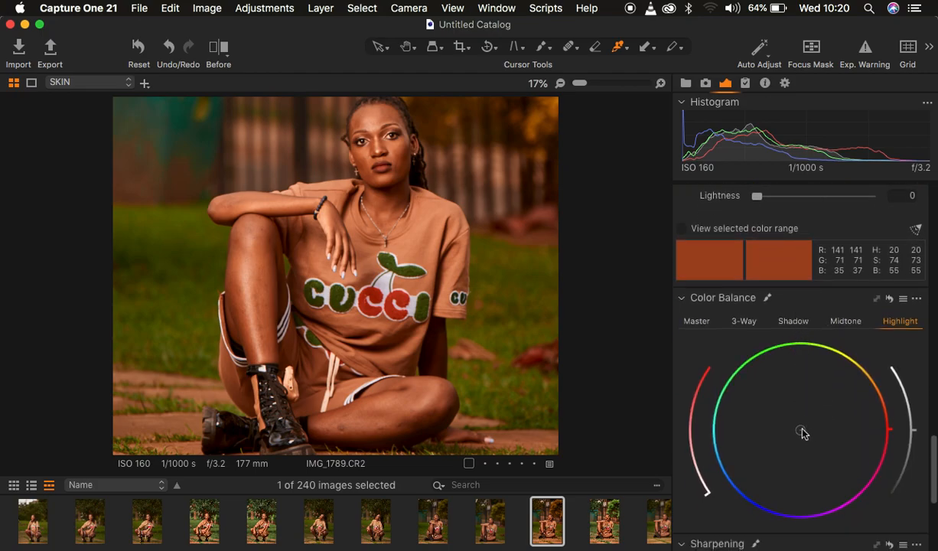
{"action": "left_click_drag", "start_coordinate": [801, 434], "coordinate": [794, 431]}
{"action": "left_click_drag", "start_coordinate": [795, 430], "coordinate": [800, 430]}
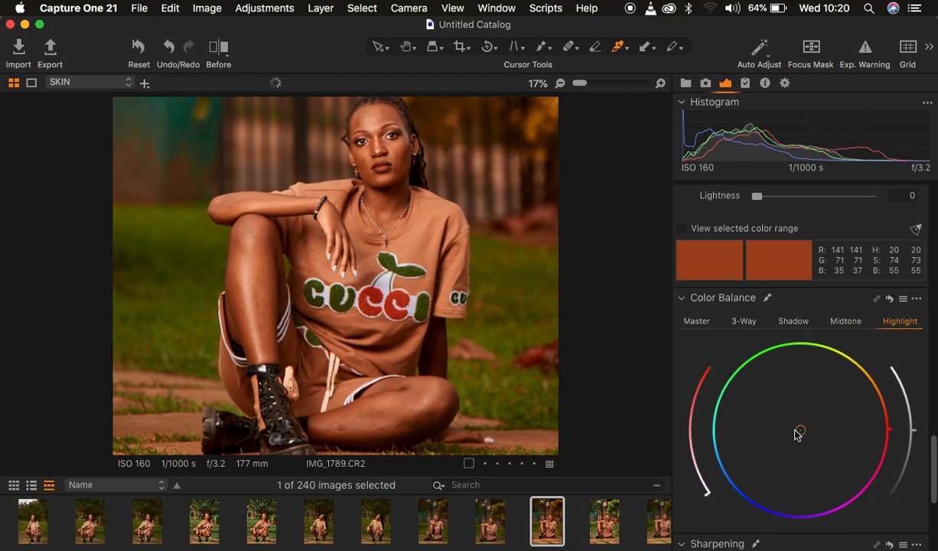
{"action": "left_click", "coordinate": [792, 321]}
{"action": "mouse_move", "coordinate": [797, 430]}
{"action": "left_mouse_down"}
{"action": "mouse_move", "coordinate": [785, 429]}
{"action": "mouse_move", "coordinate": [792, 431]}
{"action": "left_mouse_up"}
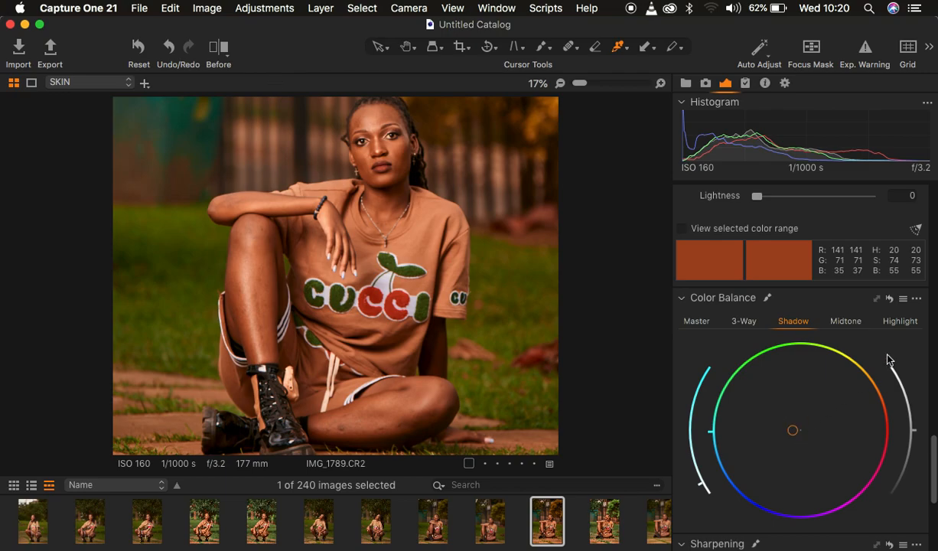
{"action": "left_click", "coordinate": [889, 322]}
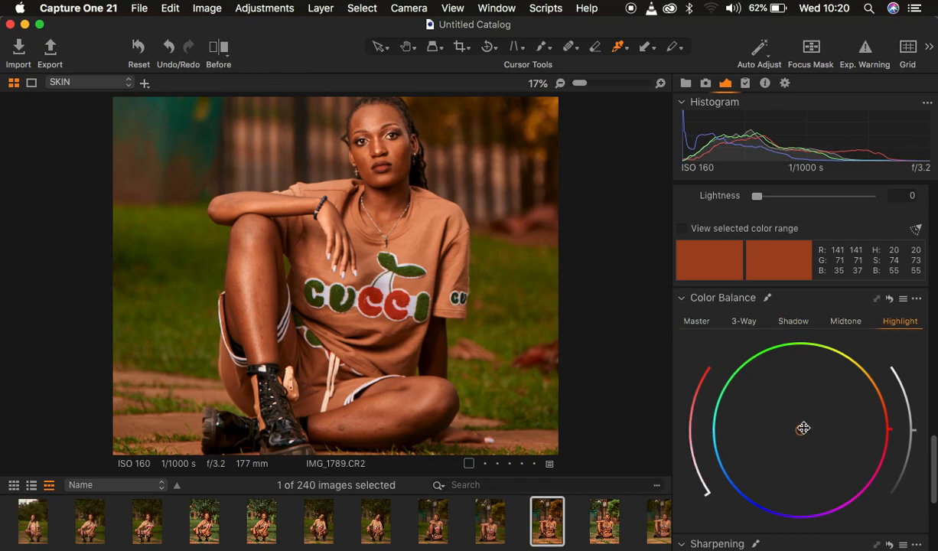
{"action": "left_click_drag", "start_coordinate": [799, 427], "coordinate": [800, 428]}
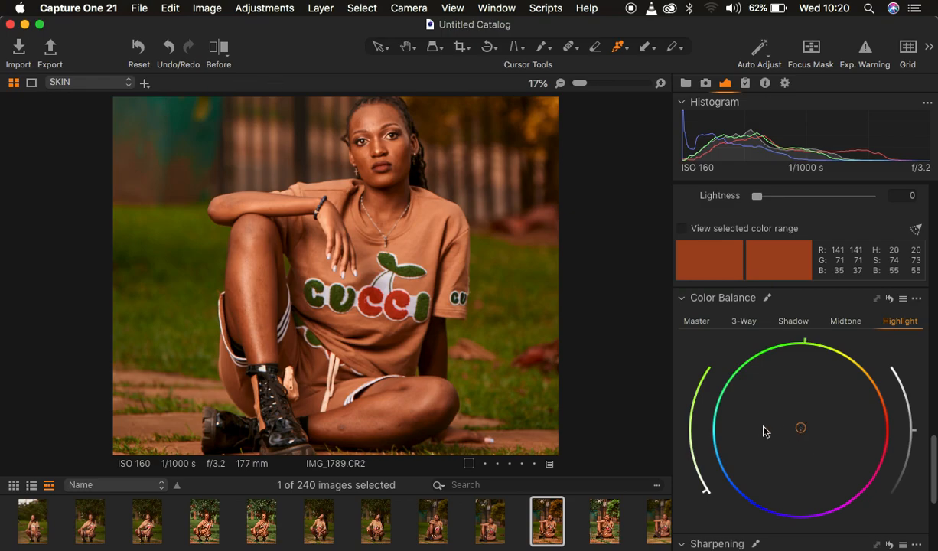
Clear the mask of the SKIN layer.
{"action": "scroll", "coordinate": [834, 383], "scroll_direction": "up", "scroll_amount": 10}
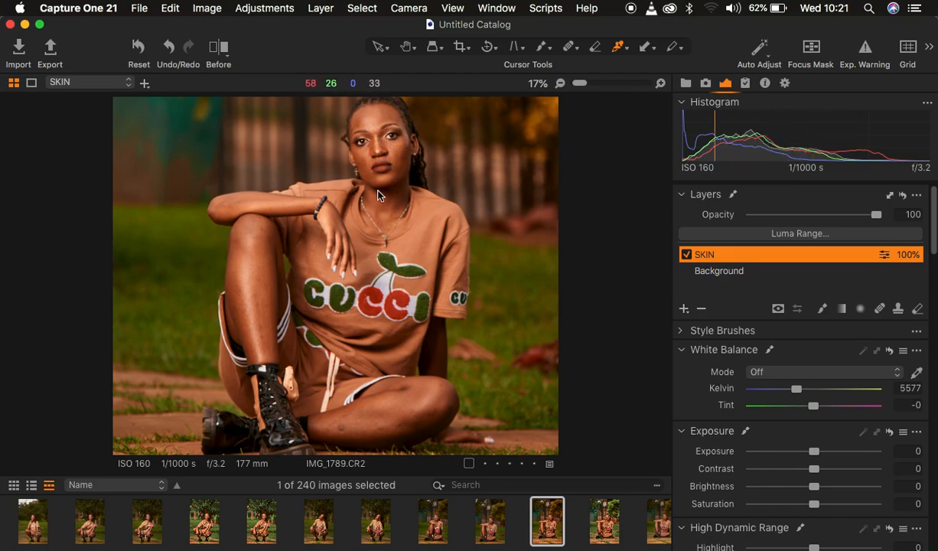
{"action": "right_click", "coordinate": [763, 259]}
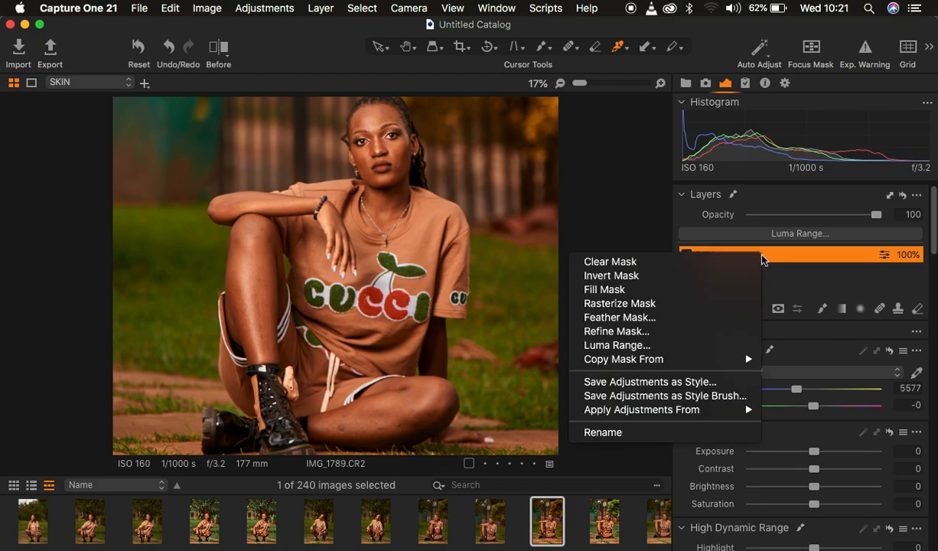
{"action": "left_click", "coordinate": [659, 262]}
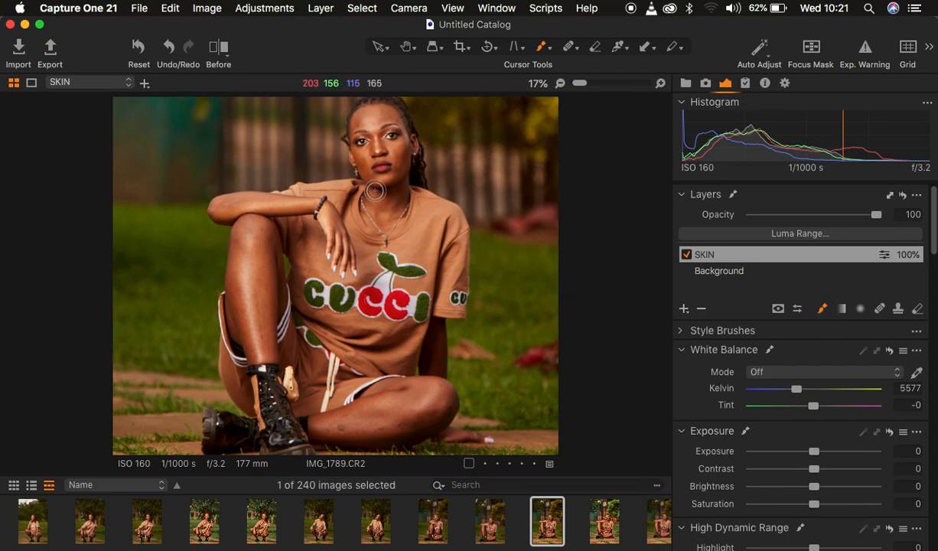
Brush the SKIN layer's mask over the woman's face, neck, arms, hands and legs.
{"action": "mouse_move", "coordinate": [359, 134]}
{"action": "left_mouse_down"}
{"action": "mouse_move", "coordinate": [365, 156]}
{"action": "mouse_move", "coordinate": [372, 118]}
{"action": "mouse_move", "coordinate": [390, 163]}
{"action": "mouse_move", "coordinate": [370, 119]}
{"action": "mouse_move", "coordinate": [395, 153]}
{"action": "mouse_move", "coordinate": [380, 125]}
{"action": "mouse_move", "coordinate": [386, 172]}
{"action": "left_mouse_up"}
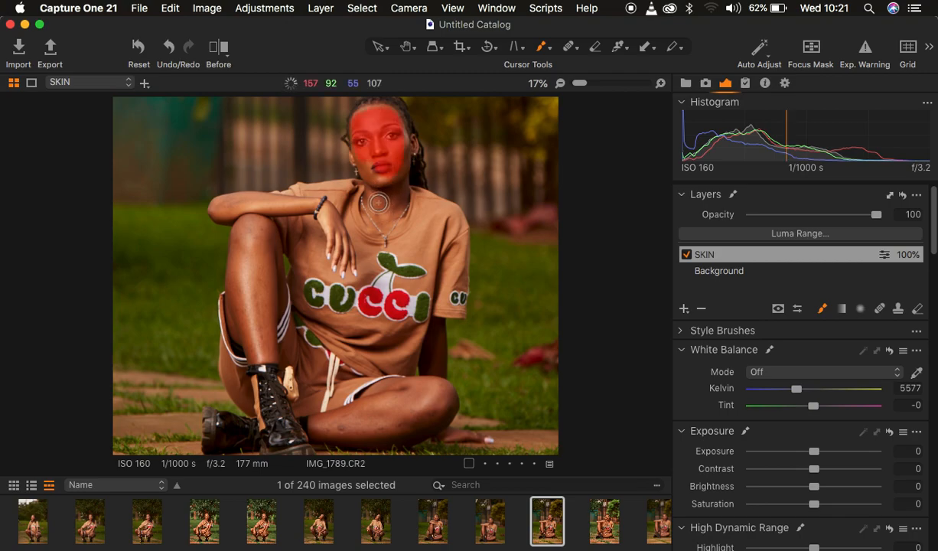
{"action": "mouse_move", "coordinate": [362, 120]}
{"action": "left_mouse_down"}
{"action": "mouse_move", "coordinate": [395, 125]}
{"action": "mouse_move", "coordinate": [400, 173]}
{"action": "mouse_move", "coordinate": [407, 139]}
{"action": "mouse_move", "coordinate": [388, 209]}
{"action": "mouse_move", "coordinate": [374, 220]}
{"action": "mouse_move", "coordinate": [366, 194]}
{"action": "mouse_move", "coordinate": [369, 214]}
{"action": "mouse_move", "coordinate": [394, 213]}
{"action": "mouse_move", "coordinate": [389, 185]}
{"action": "mouse_move", "coordinate": [382, 218]}
{"action": "mouse_move", "coordinate": [355, 150]}
{"action": "mouse_move", "coordinate": [372, 175]}
{"action": "mouse_move", "coordinate": [357, 131]}
{"action": "mouse_move", "coordinate": [368, 113]}
{"action": "mouse_move", "coordinate": [384, 125]}
{"action": "mouse_move", "coordinate": [380, 166]}
{"action": "mouse_move", "coordinate": [362, 148]}
{"action": "mouse_move", "coordinate": [359, 117]}
{"action": "mouse_move", "coordinate": [378, 113]}
{"action": "mouse_move", "coordinate": [404, 139]}
{"action": "mouse_move", "coordinate": [393, 122]}
{"action": "mouse_move", "coordinate": [376, 120]}
{"action": "mouse_move", "coordinate": [365, 139]}
{"action": "mouse_move", "coordinate": [374, 123]}
{"action": "mouse_move", "coordinate": [389, 156]}
{"action": "left_mouse_up"}
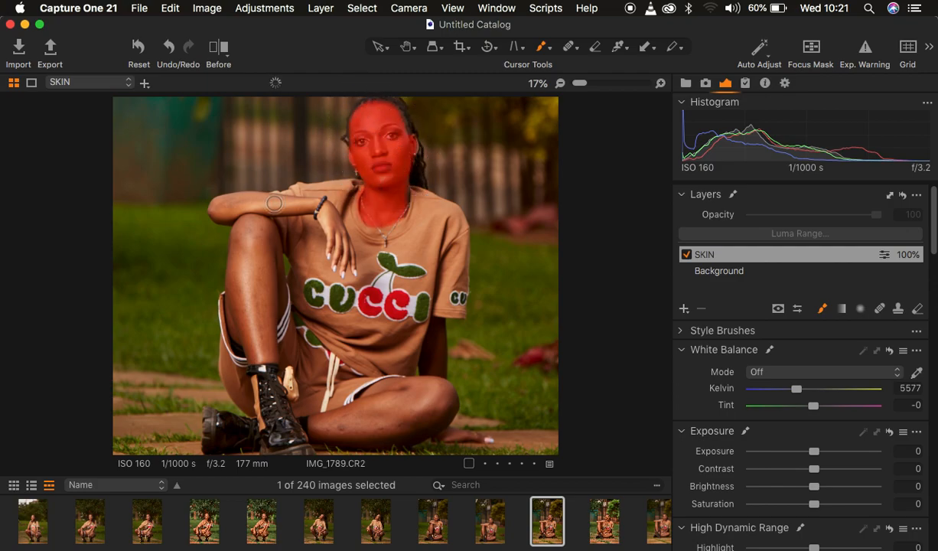
{"action": "left_click_drag", "start_coordinate": [215, 195], "coordinate": [280, 205]}
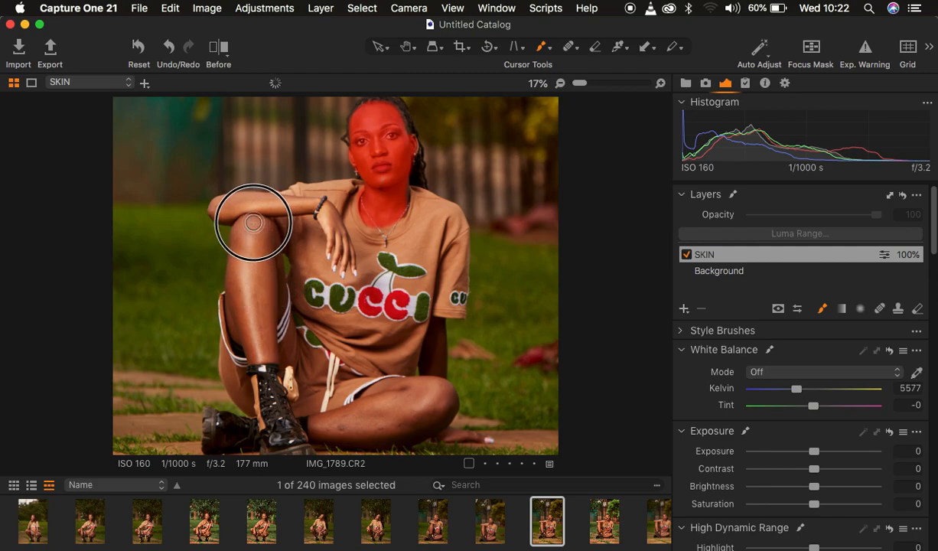
{"action": "mouse_move", "coordinate": [263, 286]}
{"action": "left_mouse_down"}
{"action": "mouse_move", "coordinate": [262, 243]}
{"action": "mouse_move", "coordinate": [234, 206]}
{"action": "mouse_move", "coordinate": [309, 205]}
{"action": "mouse_move", "coordinate": [349, 270]}
{"action": "left_mouse_up"}
{"action": "mouse_move", "coordinate": [241, 238]}
{"action": "left_mouse_down"}
{"action": "mouse_move", "coordinate": [237, 300]}
{"action": "mouse_move", "coordinate": [244, 230]}
{"action": "mouse_move", "coordinate": [231, 296]}
{"action": "mouse_move", "coordinate": [248, 224]}
{"action": "mouse_move", "coordinate": [270, 269]}
{"action": "mouse_move", "coordinate": [271, 318]}
{"action": "mouse_move", "coordinate": [254, 267]}
{"action": "mouse_move", "coordinate": [243, 266]}
{"action": "mouse_move", "coordinate": [236, 295]}
{"action": "left_mouse_up"}
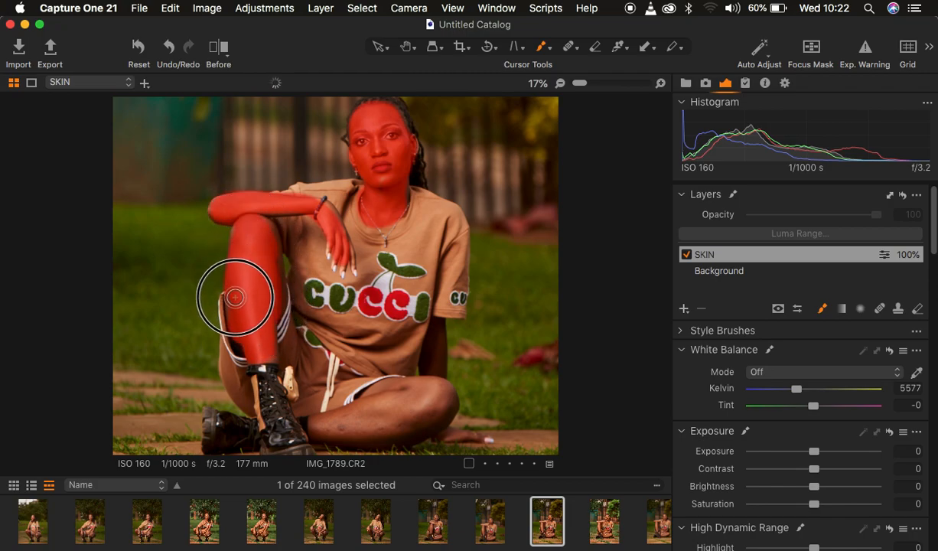
{"action": "mouse_move", "coordinate": [321, 429]}
{"action": "left_mouse_down"}
{"action": "mouse_move", "coordinate": [364, 418]}
{"action": "mouse_move", "coordinate": [346, 413]}
{"action": "mouse_move", "coordinate": [394, 391]}
{"action": "mouse_move", "coordinate": [381, 399]}
{"action": "mouse_move", "coordinate": [420, 386]}
{"action": "mouse_move", "coordinate": [439, 395]}
{"action": "mouse_move", "coordinate": [403, 420]}
{"action": "mouse_move", "coordinate": [310, 425]}
{"action": "mouse_move", "coordinate": [380, 427]}
{"action": "mouse_move", "coordinate": [360, 436]}
{"action": "mouse_move", "coordinate": [421, 402]}
{"action": "mouse_move", "coordinate": [333, 416]}
{"action": "mouse_move", "coordinate": [382, 389]}
{"action": "mouse_move", "coordinate": [408, 400]}
{"action": "mouse_move", "coordinate": [425, 384]}
{"action": "mouse_move", "coordinate": [441, 389]}
{"action": "mouse_move", "coordinate": [437, 418]}
{"action": "mouse_move", "coordinate": [455, 431]}
{"action": "mouse_move", "coordinate": [389, 436]}
{"action": "mouse_move", "coordinate": [424, 409]}
{"action": "mouse_move", "coordinate": [434, 329]}
{"action": "mouse_move", "coordinate": [436, 403]}
{"action": "mouse_move", "coordinate": [430, 367]}
{"action": "left_mouse_up"}
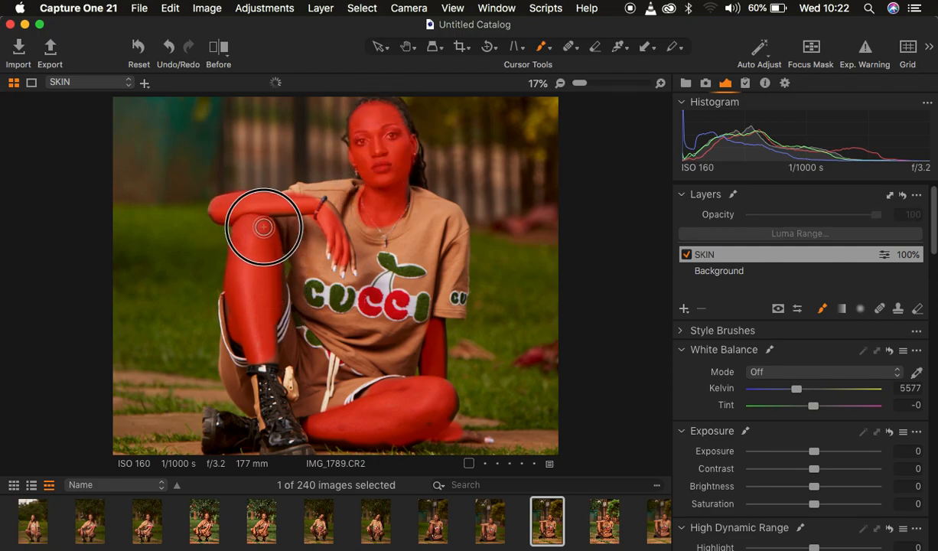
{"action": "mouse_move", "coordinate": [270, 203]}
{"action": "left_mouse_down"}
{"action": "mouse_move", "coordinate": [317, 206]}
{"action": "mouse_move", "coordinate": [325, 243]}
{"action": "left_mouse_up"}
{"action": "mouse_move", "coordinate": [439, 324]}
{"action": "left_mouse_down"}
{"action": "mouse_move", "coordinate": [447, 403]}
{"action": "mouse_move", "coordinate": [437, 417]}
{"action": "mouse_move", "coordinate": [328, 433]}
{"action": "mouse_move", "coordinate": [380, 407]}
{"action": "mouse_move", "coordinate": [353, 386]}
{"action": "left_mouse_up"}
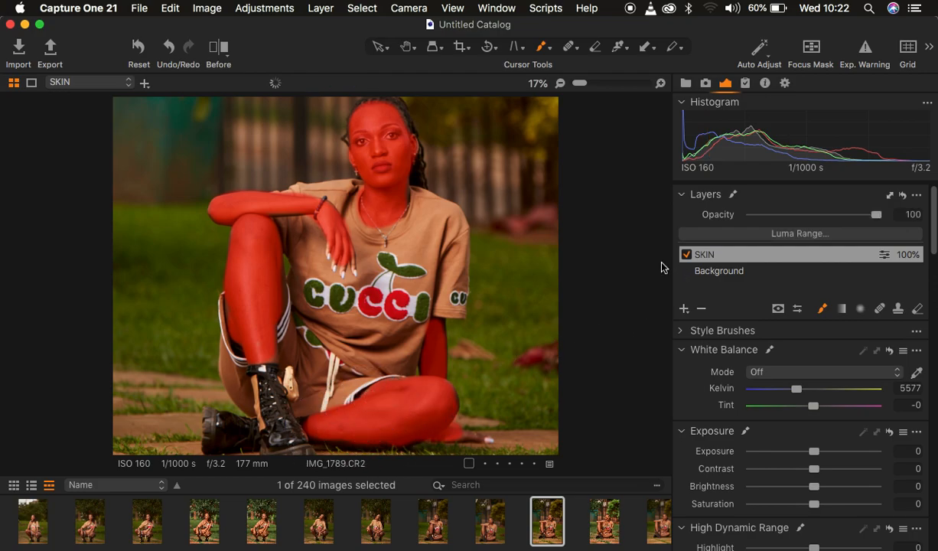
Erase the lips from the SKIN layer's mask and hide the mask overlay.
{"action": "key", "text": "m"}
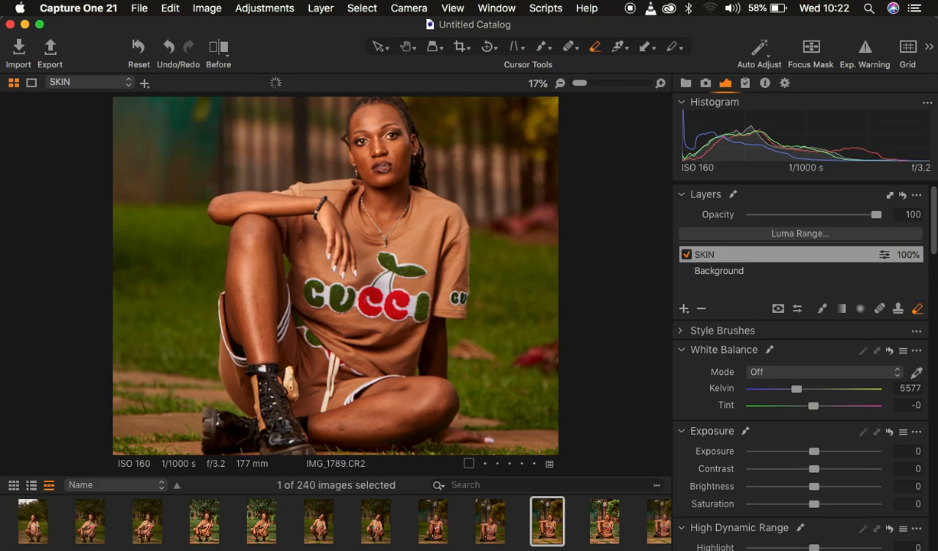
{"action": "left_click", "coordinate": [381, 166]}
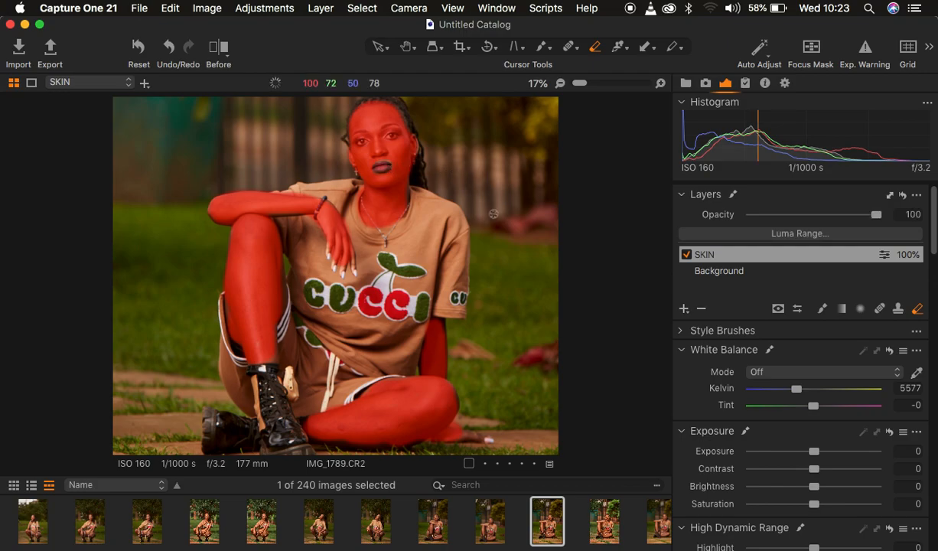
{"action": "key", "text": "m"}
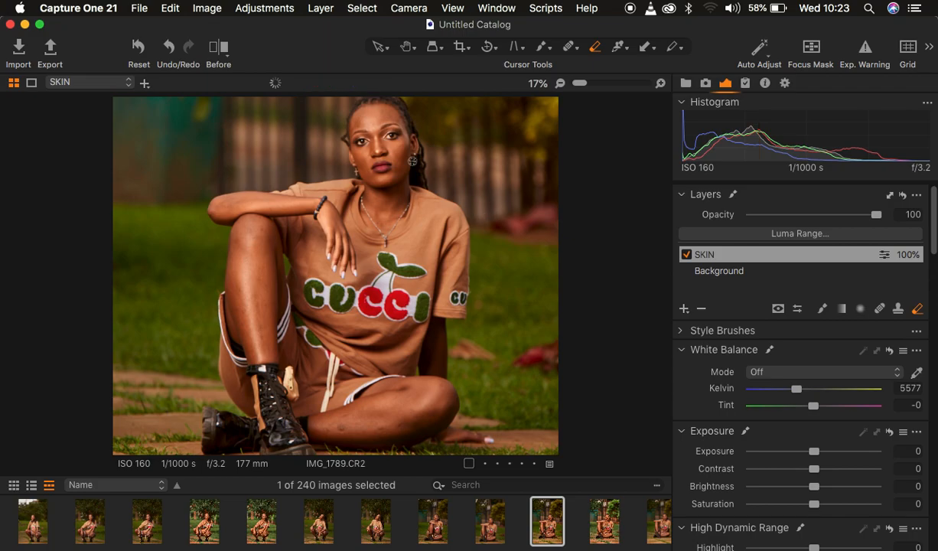
Fit the whole photo in the viewer and add a new filled adjustment layer.
{"action": "key", "text": "super+0"}
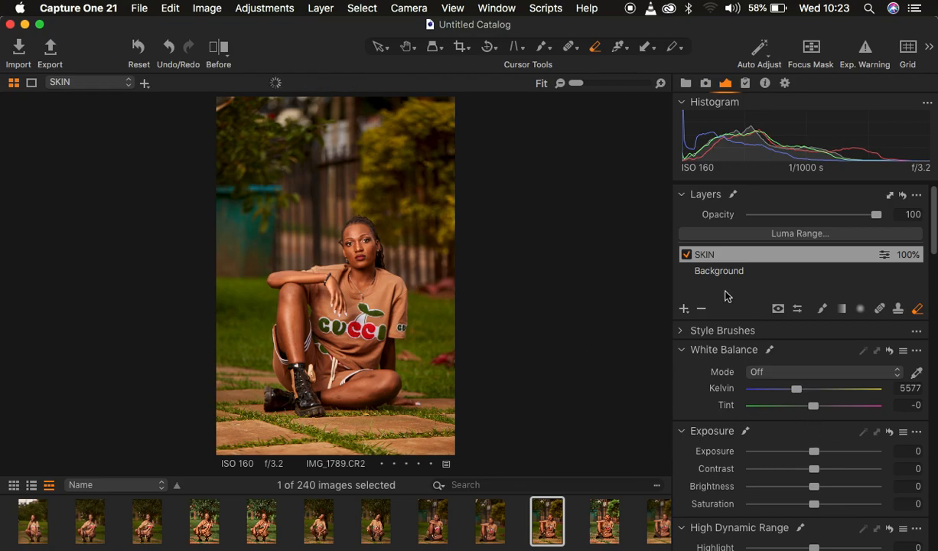
{"action": "left_click", "coordinate": [684, 308]}
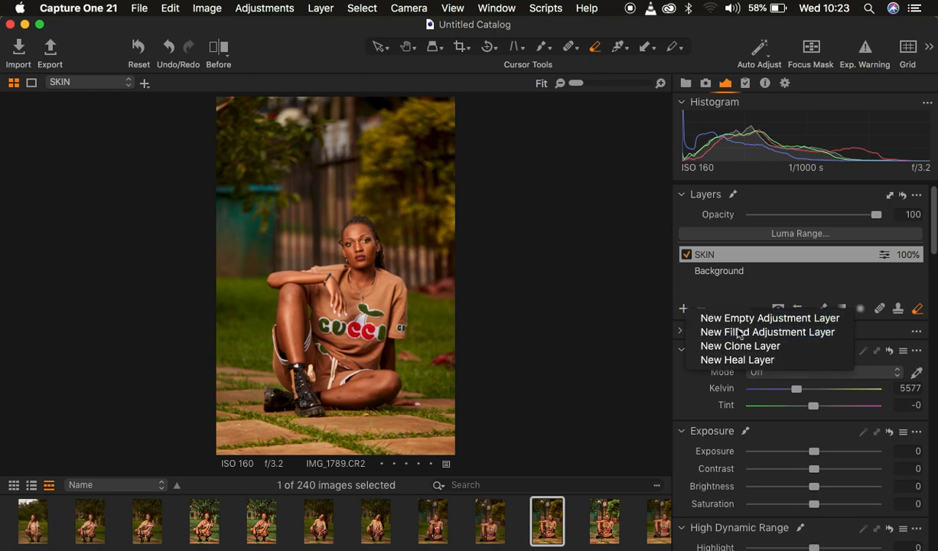
{"action": "left_click", "coordinate": [813, 437]}
In the new layer's basic Color Editor, set the yellow range's hue to 30 and its saturation to -23.9.
{"action": "scroll", "coordinate": [816, 438], "scroll_direction": "down", "scroll_amount": 5}
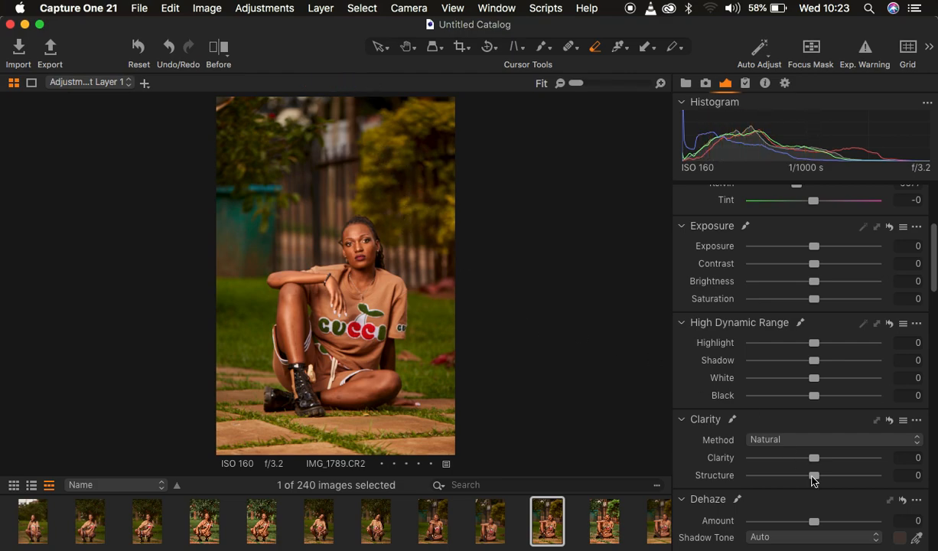
{"action": "scroll", "coordinate": [813, 479], "scroll_direction": "down", "scroll_amount": 10}
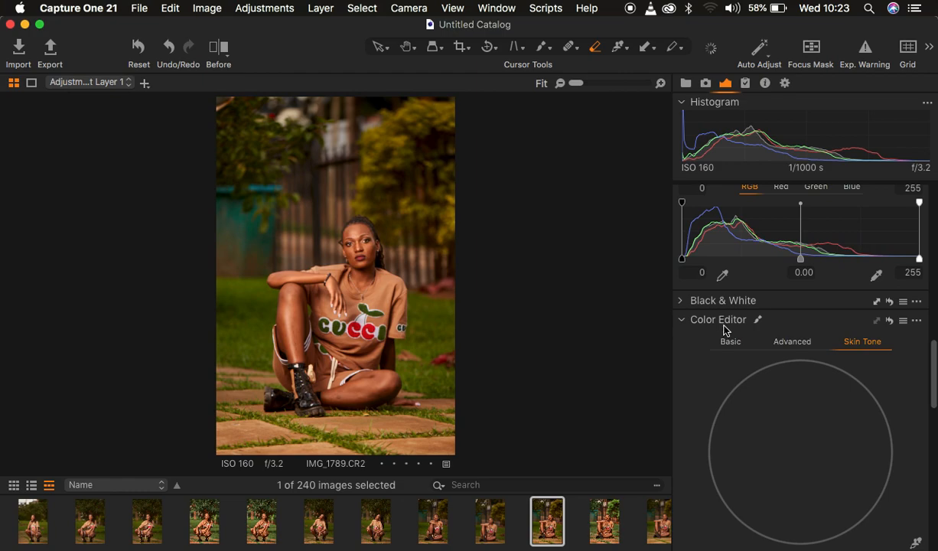
{"action": "left_click", "coordinate": [733, 341]}
{"action": "scroll", "coordinate": [803, 375], "scroll_direction": "down", "scroll_amount": 3}
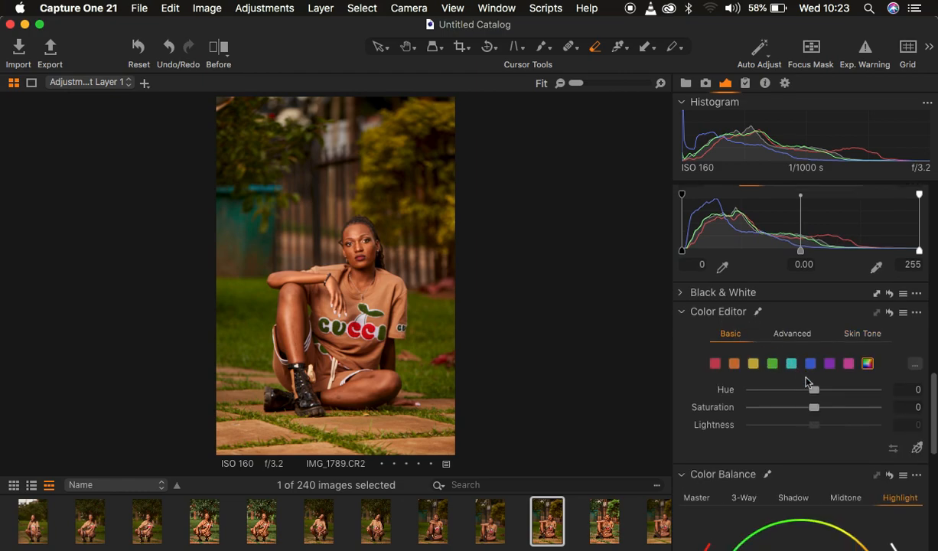
{"action": "left_click", "coordinate": [753, 322]}
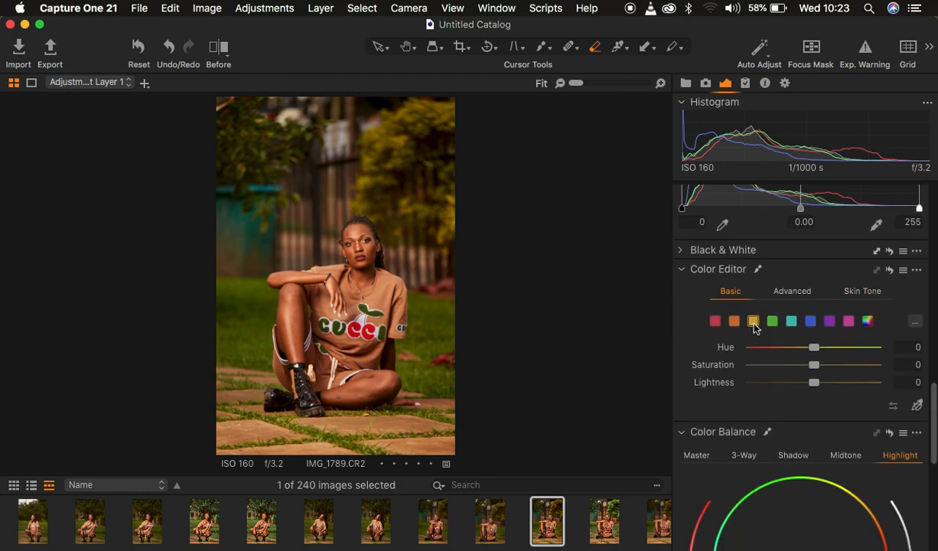
{"action": "left_click_drag", "start_coordinate": [813, 347], "coordinate": [933, 359]}
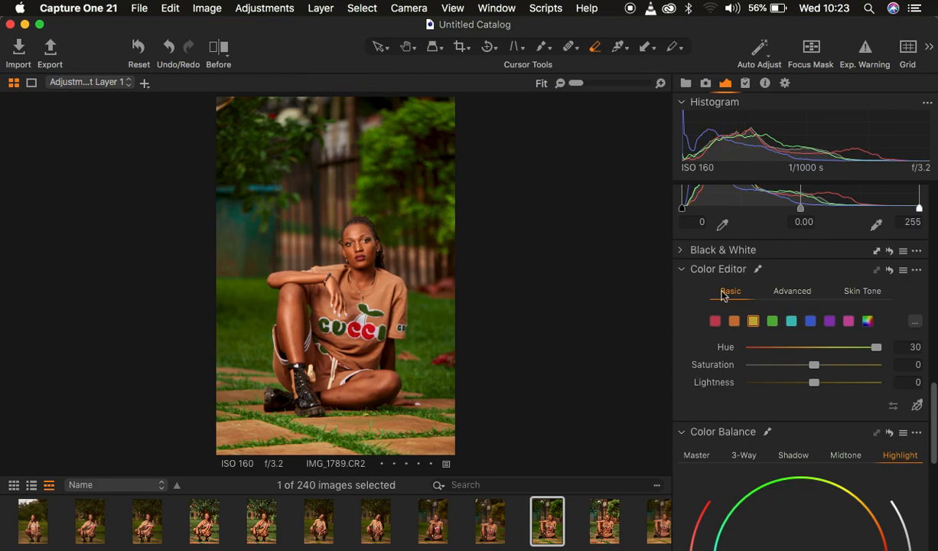
{"action": "left_click_drag", "start_coordinate": [813, 370], "coordinate": [792, 369]}
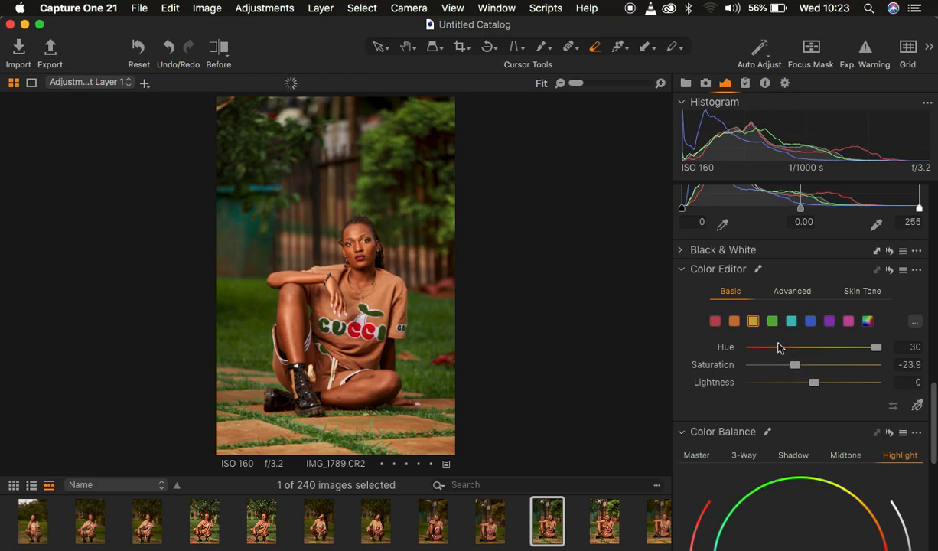
Set the green range's saturation to -27 and the orange range's lightness to -3.6 in the Color Editor.
{"action": "left_click", "coordinate": [772, 321]}
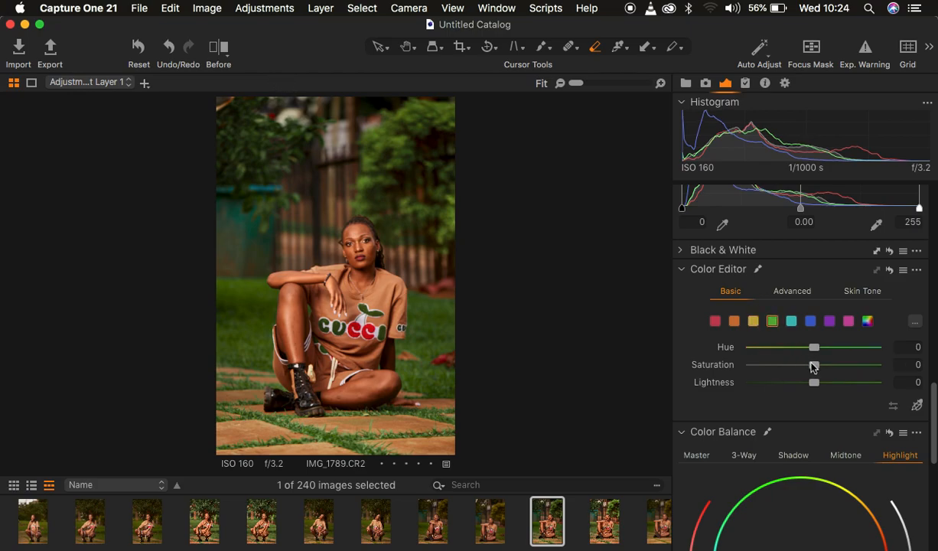
{"action": "left_click_drag", "start_coordinate": [813, 369], "coordinate": [793, 368]}
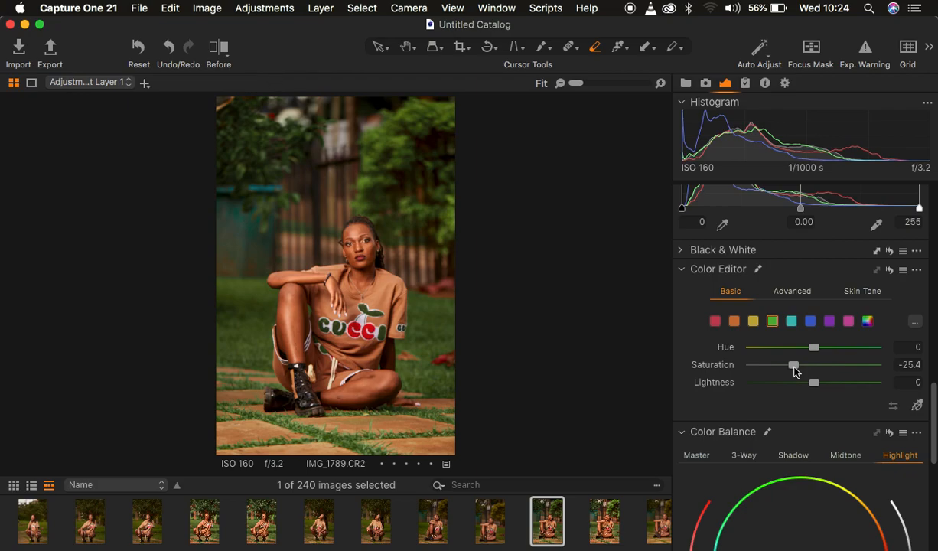
{"action": "left_click_drag", "start_coordinate": [794, 367], "coordinate": [792, 369]}
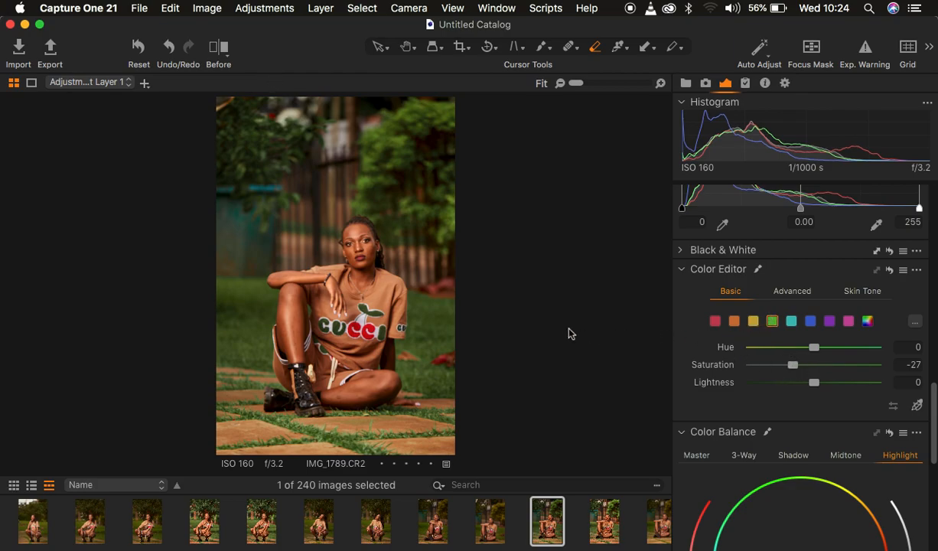
{"action": "left_click", "coordinate": [734, 322]}
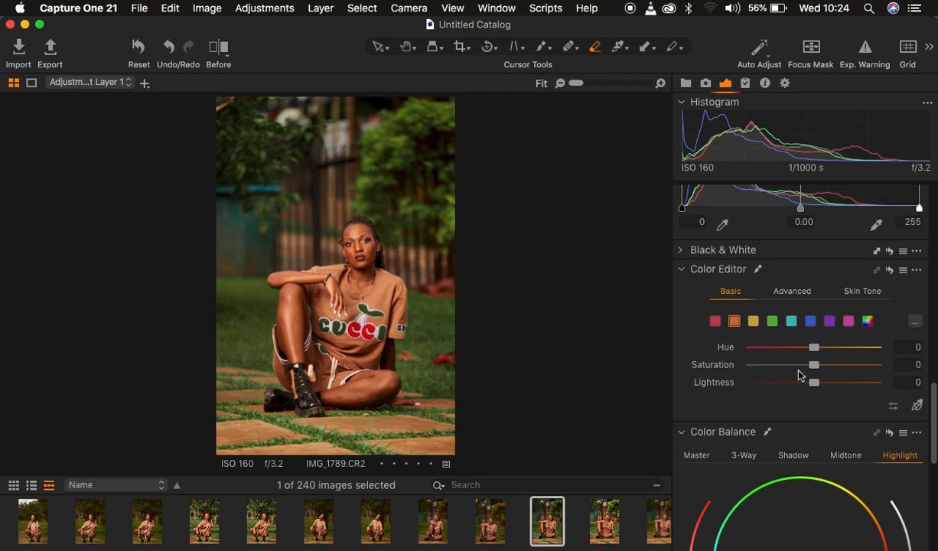
{"action": "left_click_drag", "start_coordinate": [812, 383], "coordinate": [807, 383]}
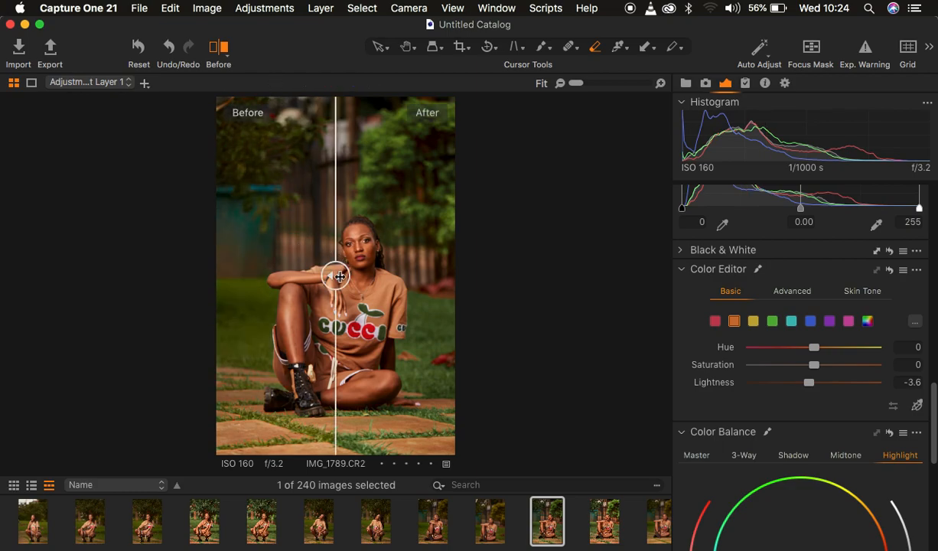
Compare the edited portrait with its original using the before/after split, and turn the comparison off.
{"action": "left_click_drag", "start_coordinate": [345, 276], "coordinate": [119, 303]}
{"action": "left_click_drag", "start_coordinate": [268, 304], "coordinate": [136, 315]}
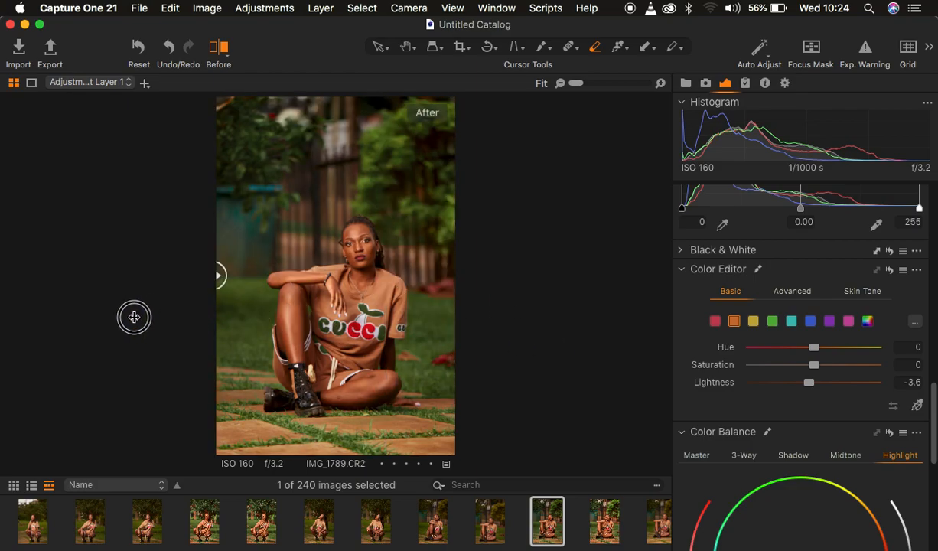
{"action": "left_click", "coordinate": [218, 48]}
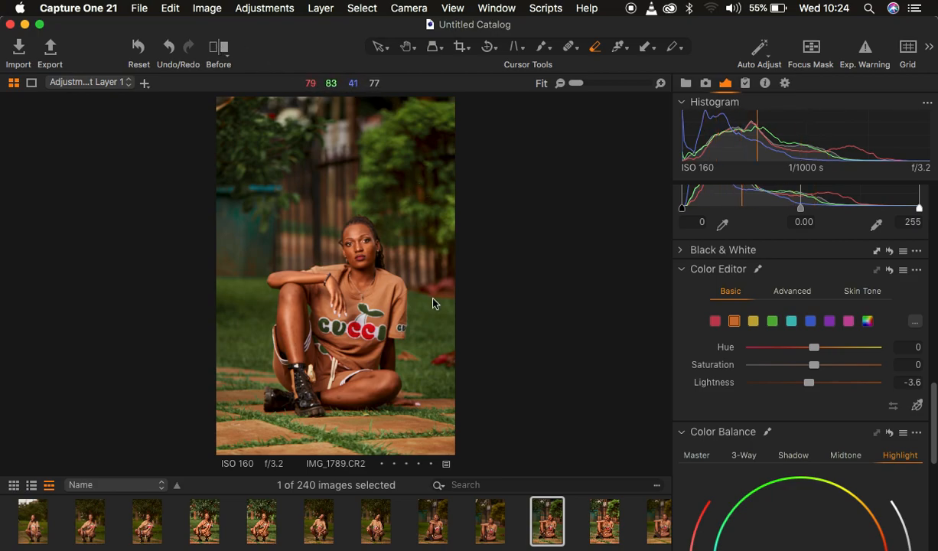
Open the Edit With settings for sending the portrait to Adobe Photoshop 2020.
{"action": "right_click", "coordinate": [353, 171]}
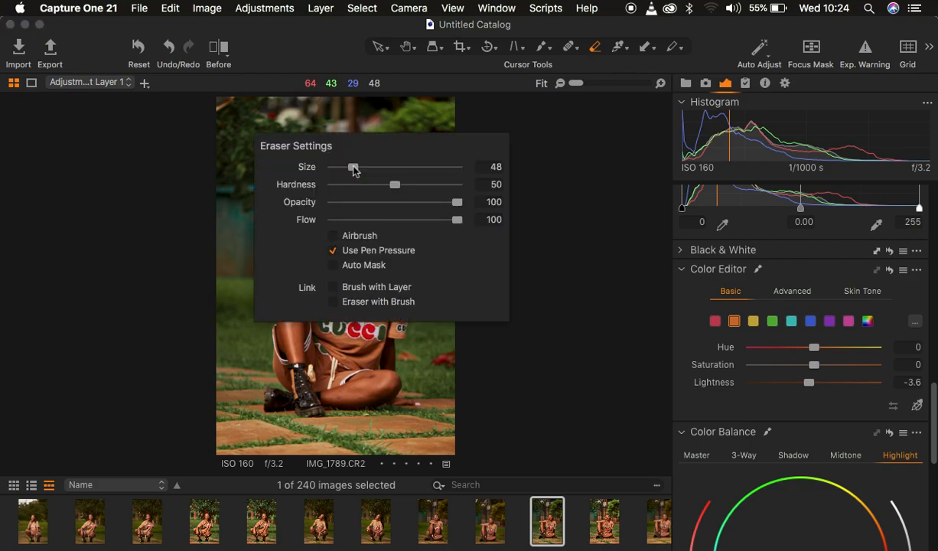
{"action": "left_click", "coordinate": [575, 176]}
{"action": "left_click", "coordinate": [379, 47]}
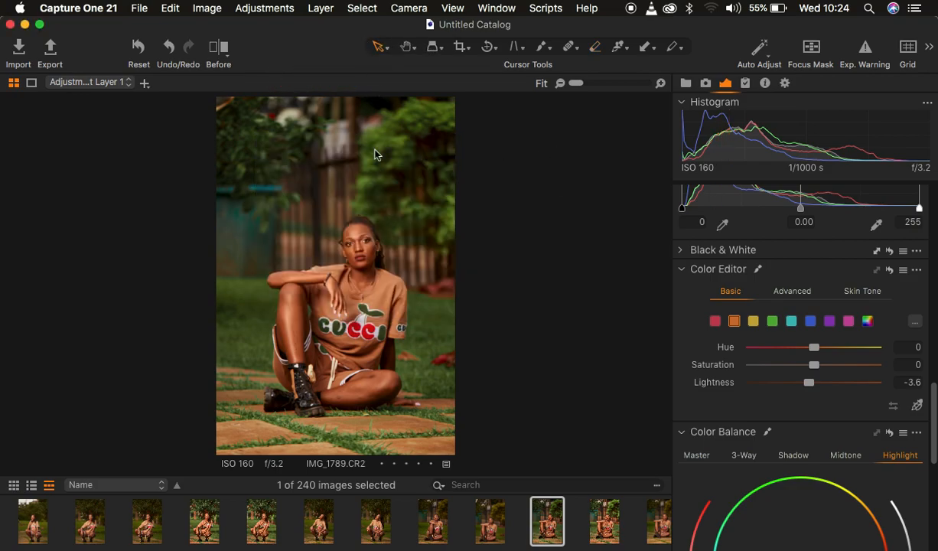
{"action": "right_click", "coordinate": [378, 229]}
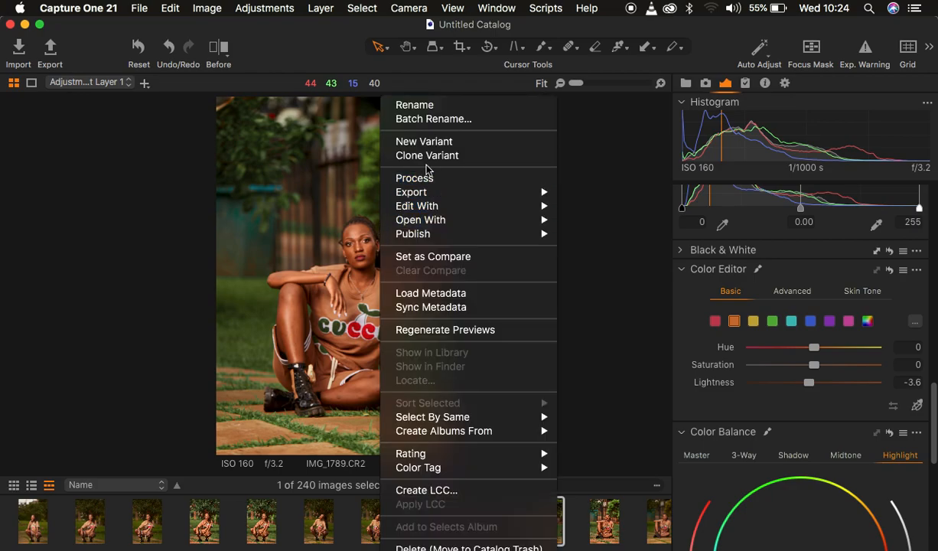
{"action": "mouse_move", "coordinate": [450, 214]}
{"action": "left_click", "coordinate": [623, 205]}
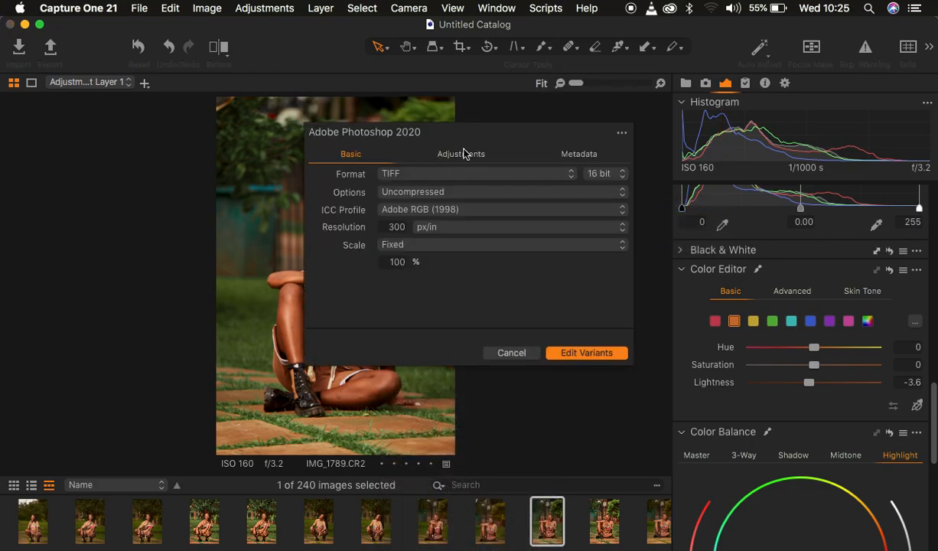
Keep the Photoshop file as an uncompressed 16 bit TIFF with the Adobe RGB (1998) profile.
{"action": "left_click", "coordinate": [408, 175]}
{"action": "left_click", "coordinate": [408, 176]}
{"action": "left_click", "coordinate": [608, 175]}
{"action": "left_click", "coordinate": [602, 175]}
{"action": "left_click", "coordinate": [474, 195]}
{"action": "left_click", "coordinate": [474, 199]}
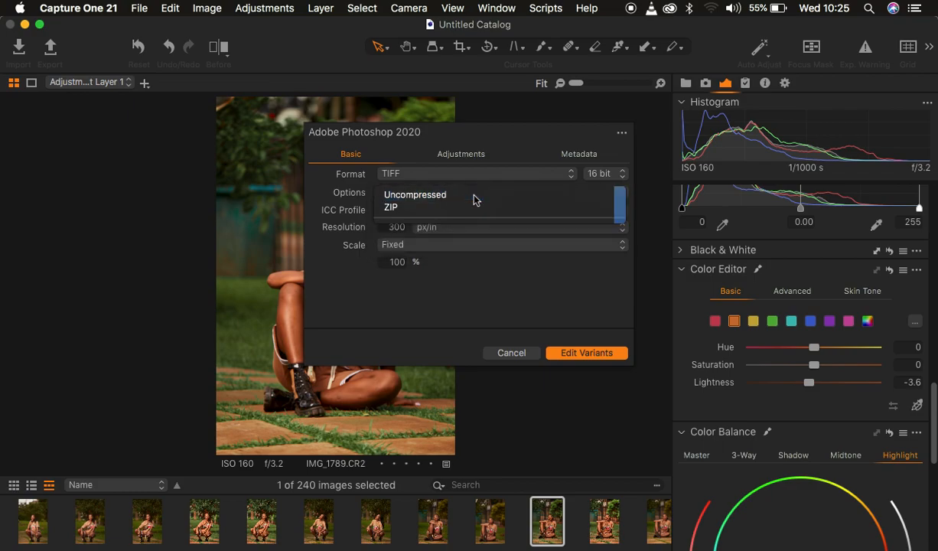
{"action": "left_click", "coordinate": [452, 211]}
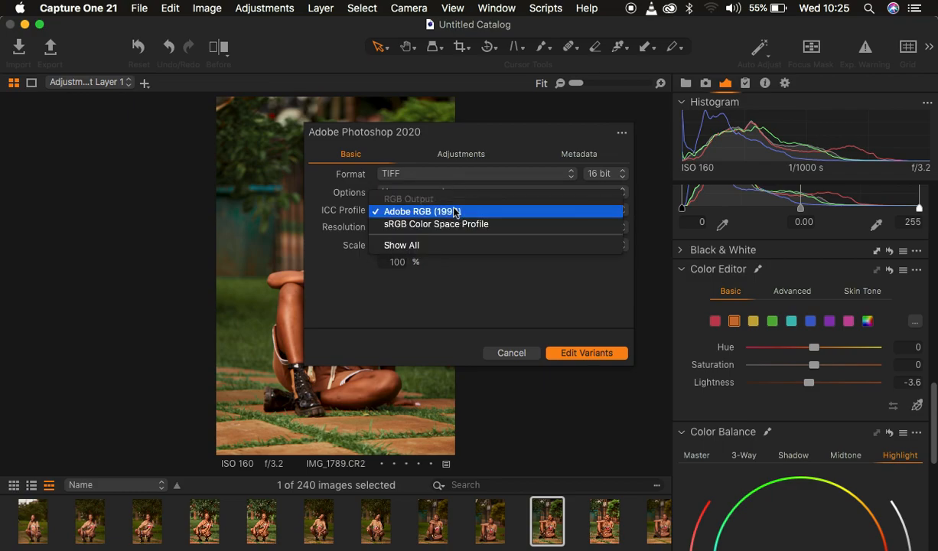
{"action": "left_click", "coordinate": [454, 212]}
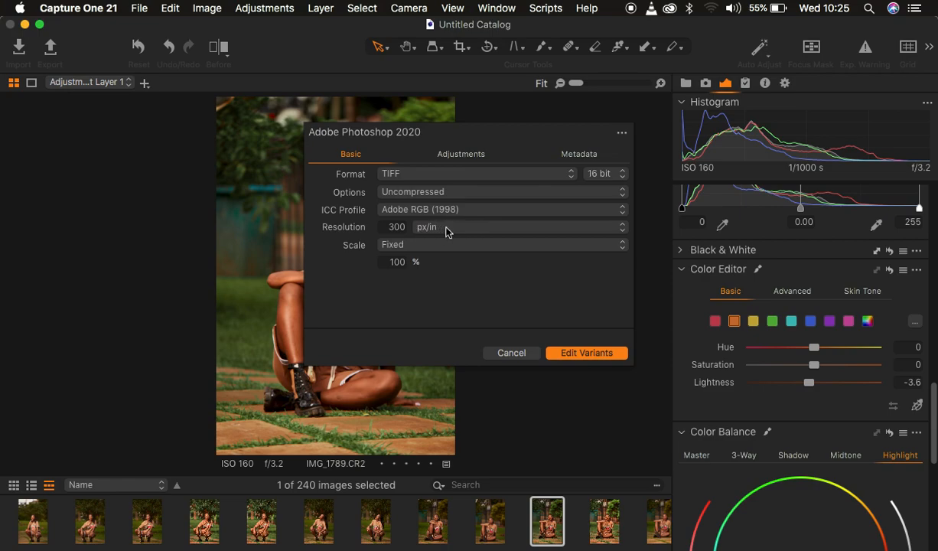
Start preparing the Photoshop file at 300 px/in and Fixed 100% scale, and cancel the processing.
{"action": "left_click", "coordinate": [483, 233]}
{"action": "left_click", "coordinate": [486, 233]}
{"action": "left_click", "coordinate": [426, 246]}
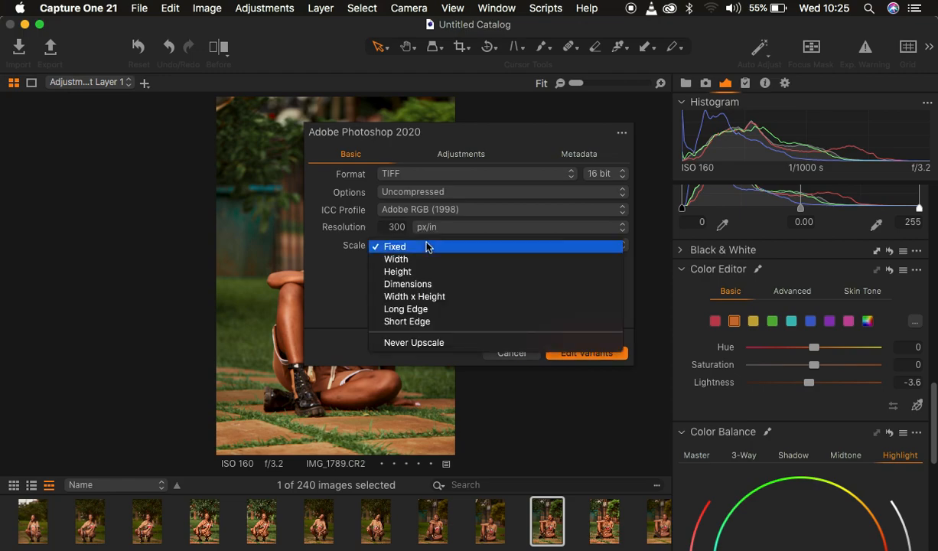
{"action": "left_click", "coordinate": [426, 246]}
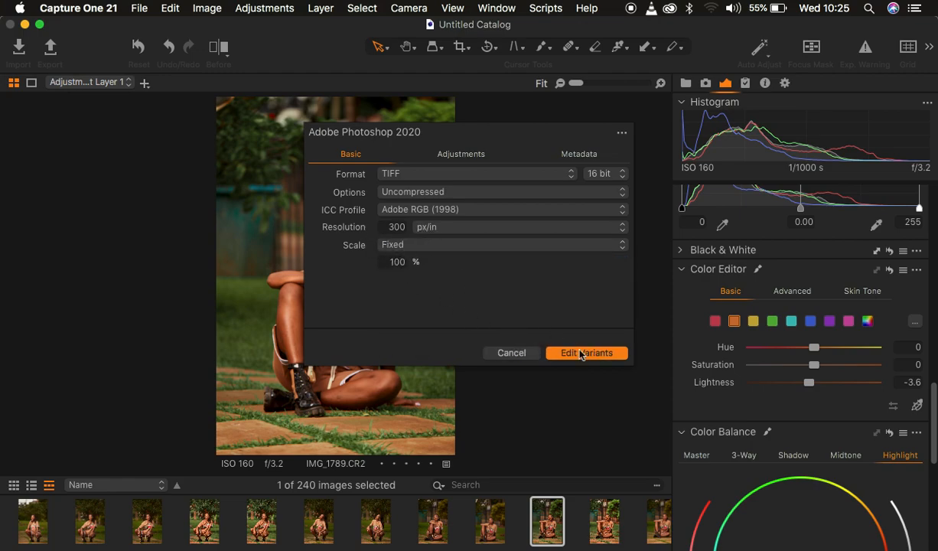
{"action": "left_click", "coordinate": [573, 353]}
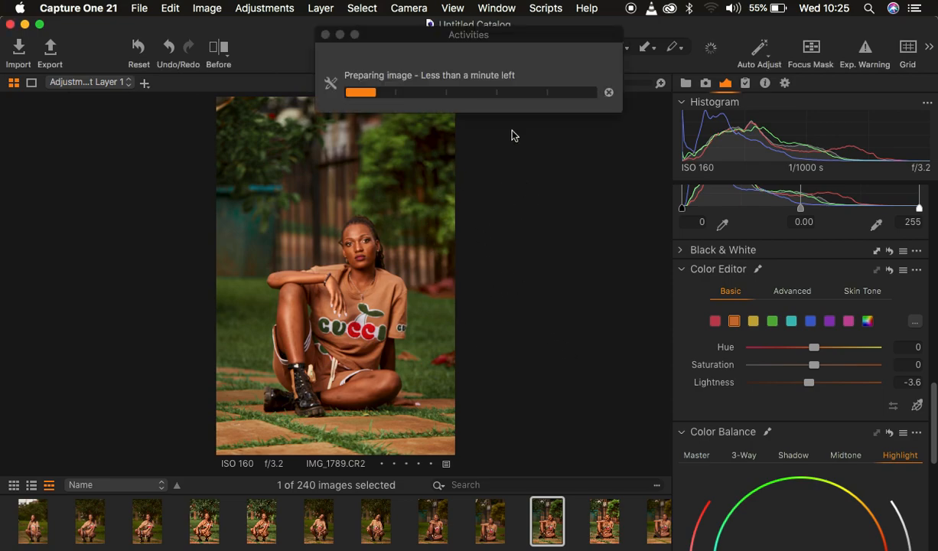
{"action": "left_click", "coordinate": [608, 93]}
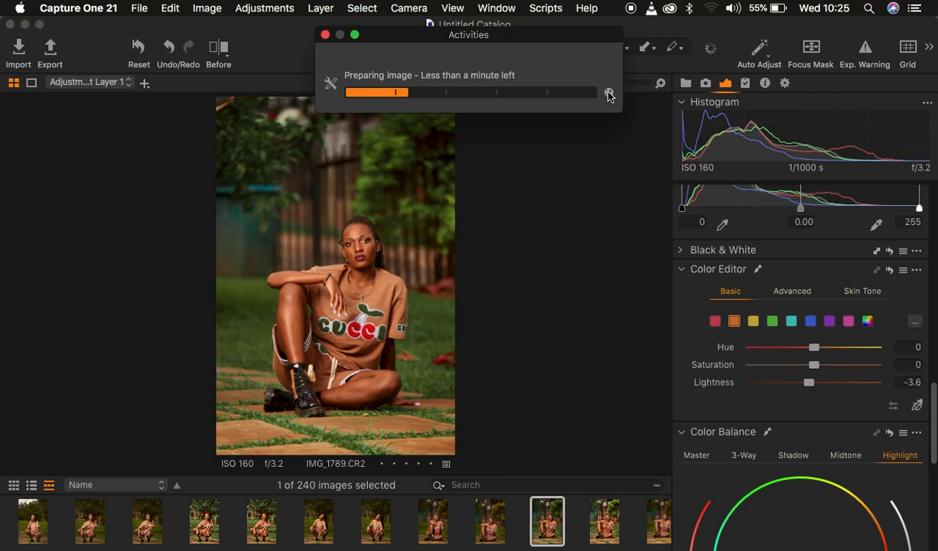